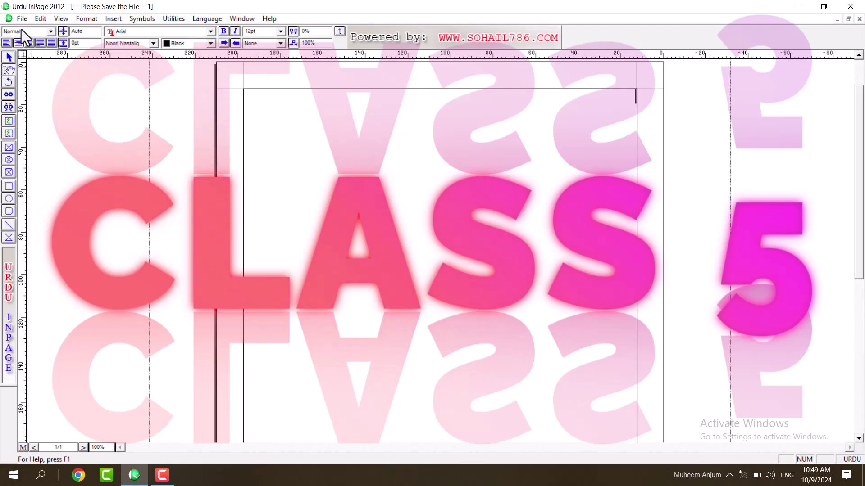
left_click(23, 21)
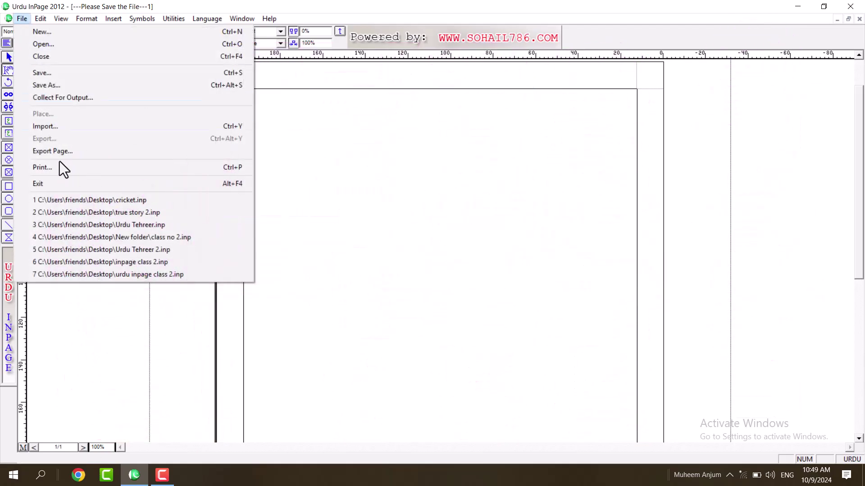
left_click(24, 19)
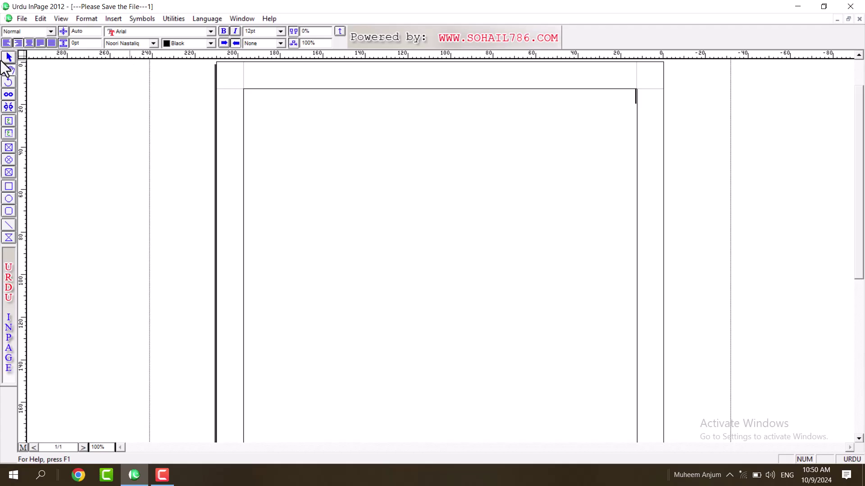
left_click(34, 20)
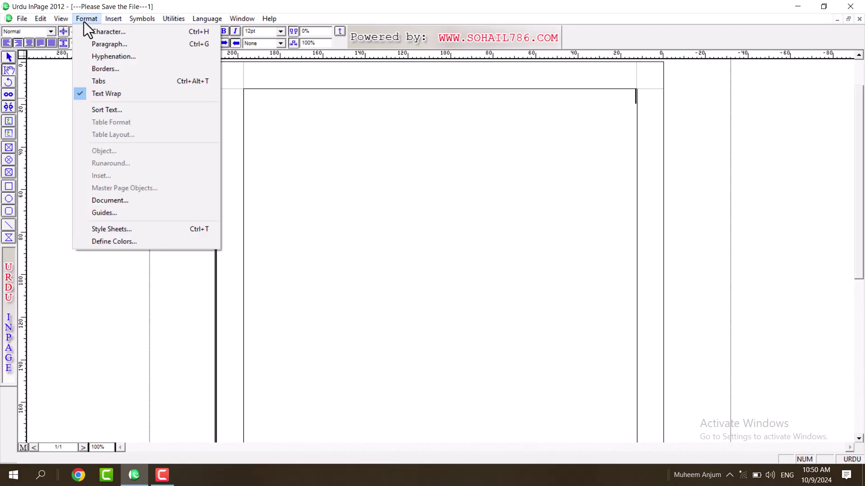
left_click(87, 19)
left_click(39, 18)
left_click(40, 21)
left_click(41, 21)
key("Left")
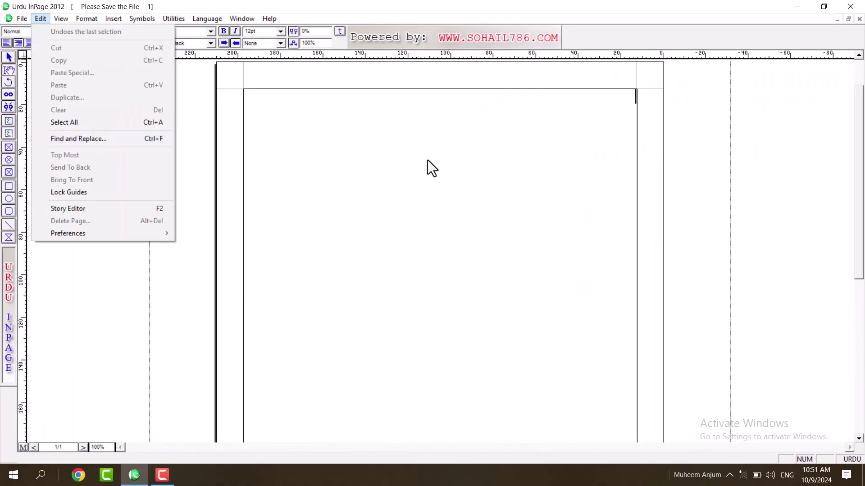
left_click(427, 160)
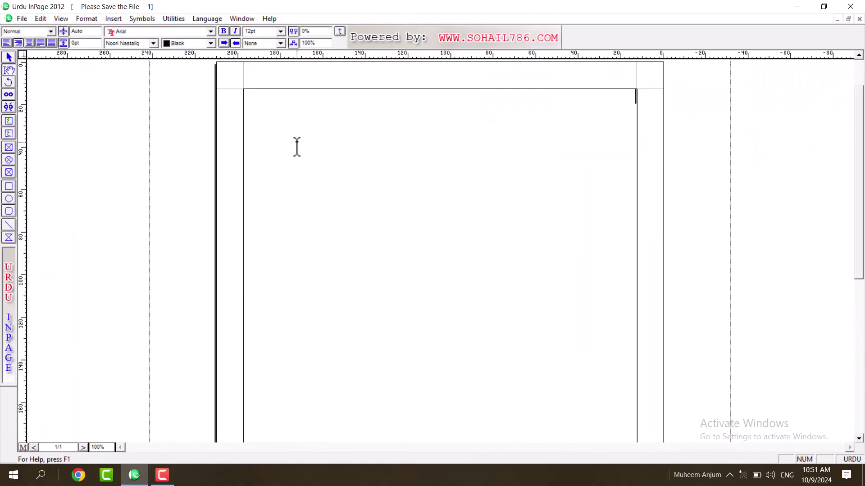
key("ctrl+z")
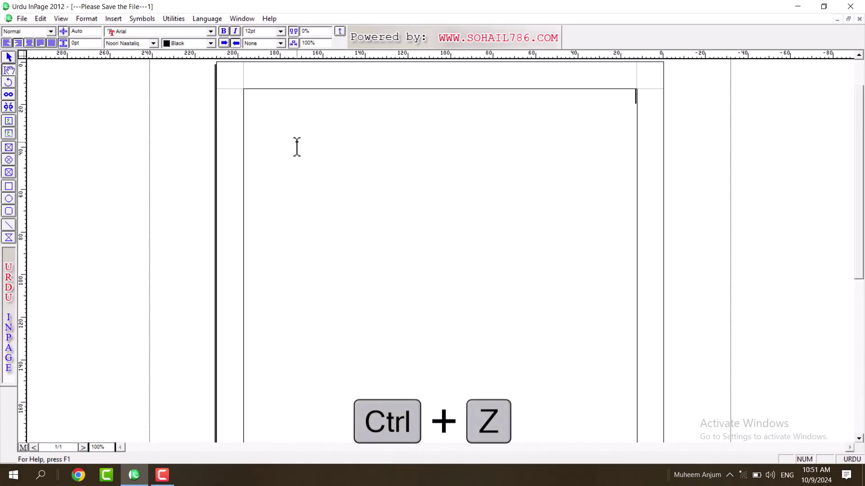
Open the recent document cricket.inp.
left_click(25, 20)
left_click(82, 200)
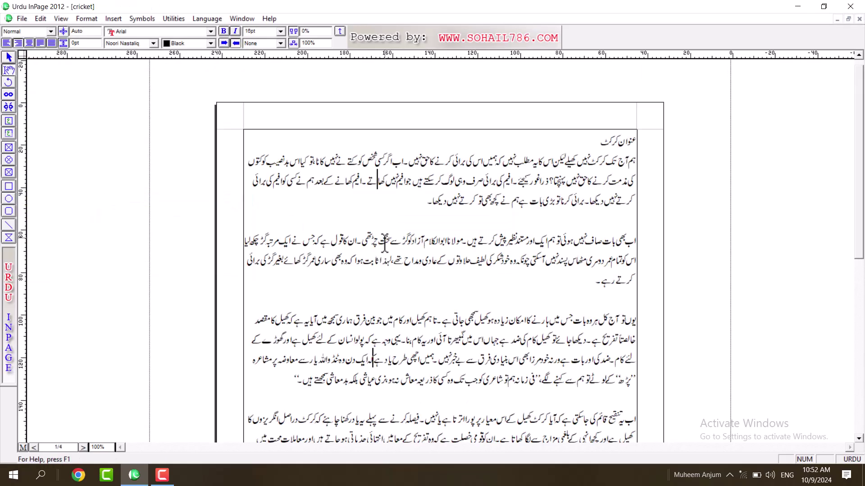
Delete the three-line paragraph directly above the one mentioning 1857 and undo the deletion, doing this twice.
scroll(385, 245, "down", 5)
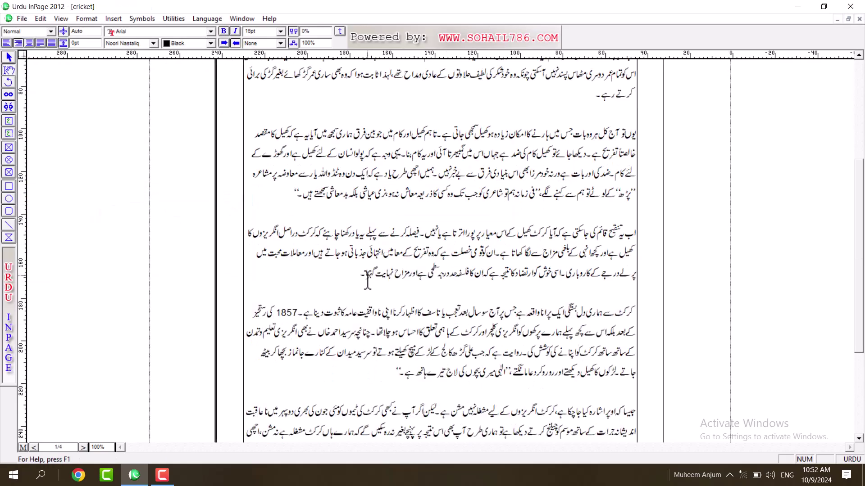
left_click(362, 274)
left_click(40, 18)
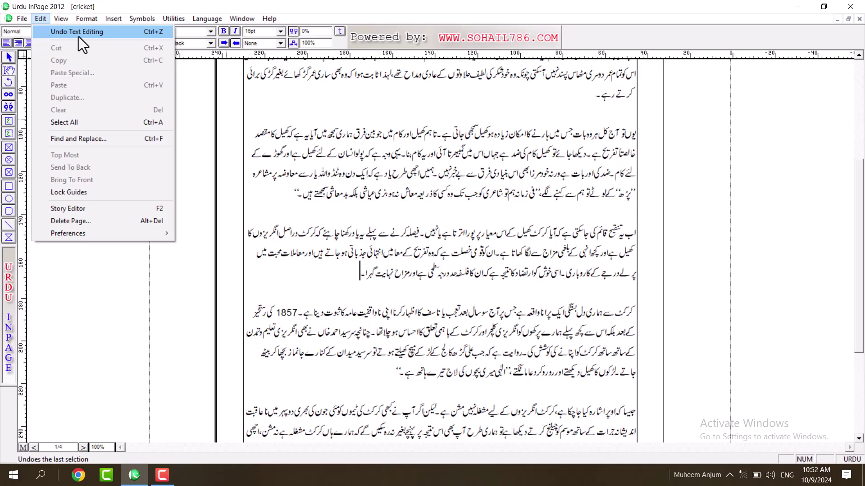
left_click(49, 33)
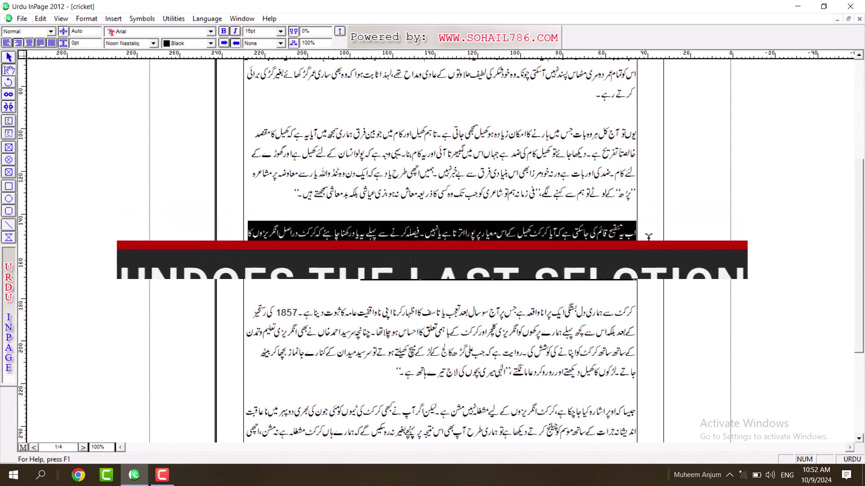
key("Delete")
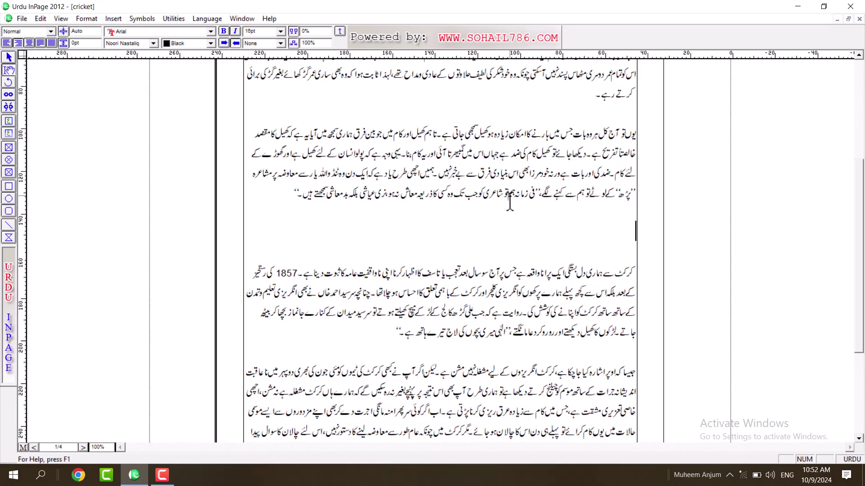
key("ctrl+z")
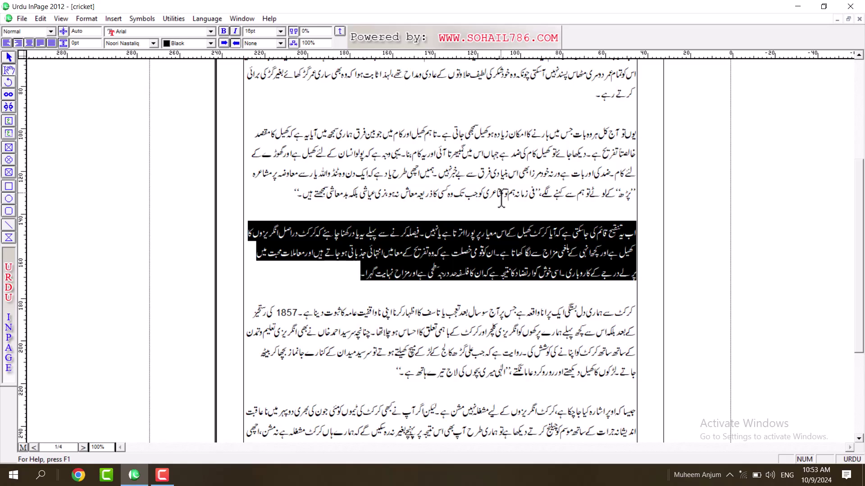
key("Delete")
key("ctrl+z")
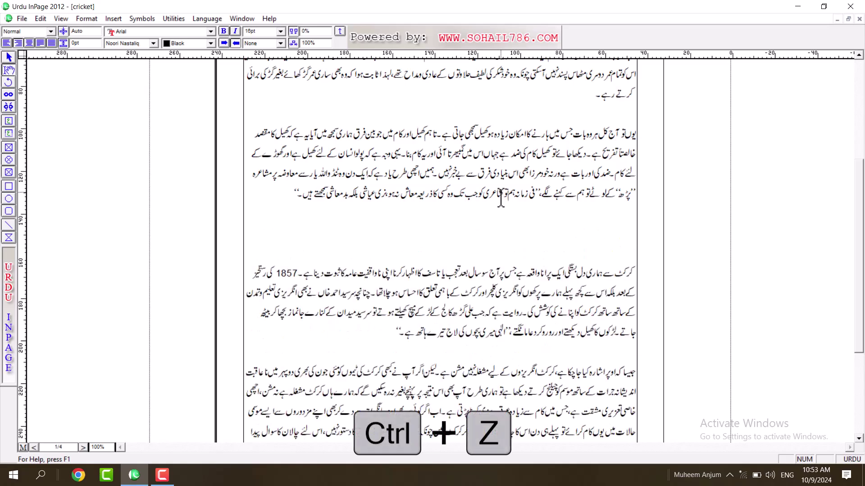
key("ctrl+z")
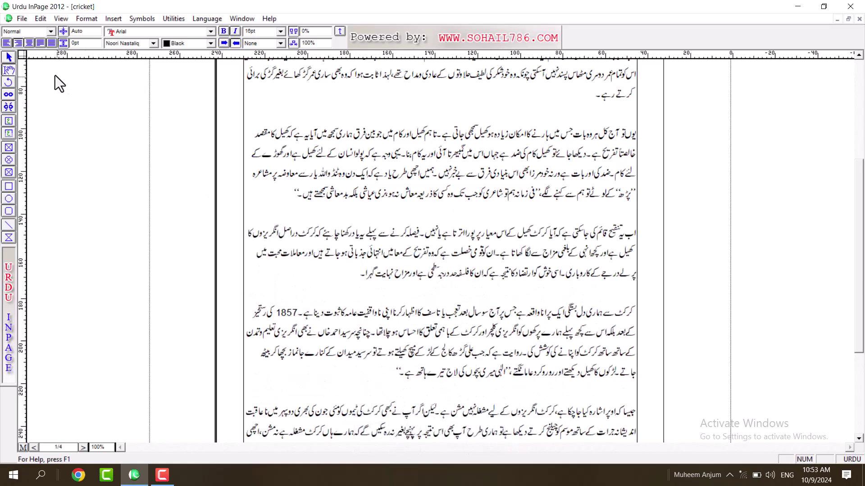
Cut the four-line paragraph beginning "یوں تو آج کل" out of the text.
left_click(41, 18)
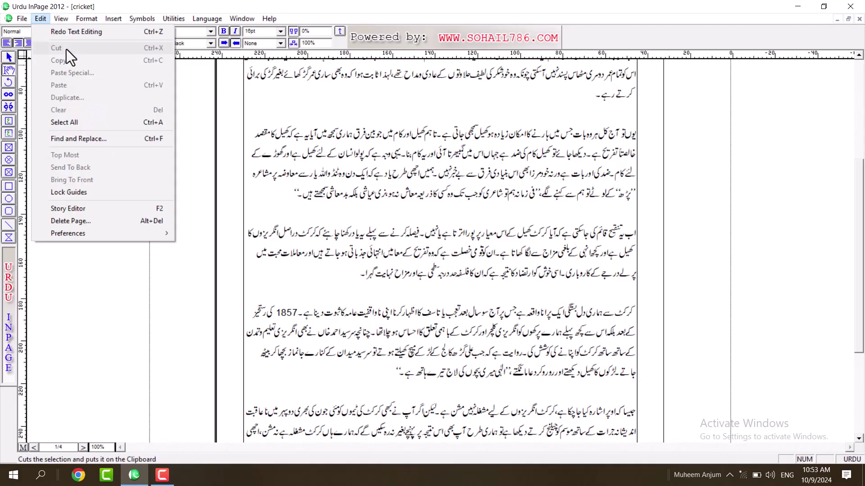
left_click(272, 180)
left_click_drag(281, 193, 350, 177)
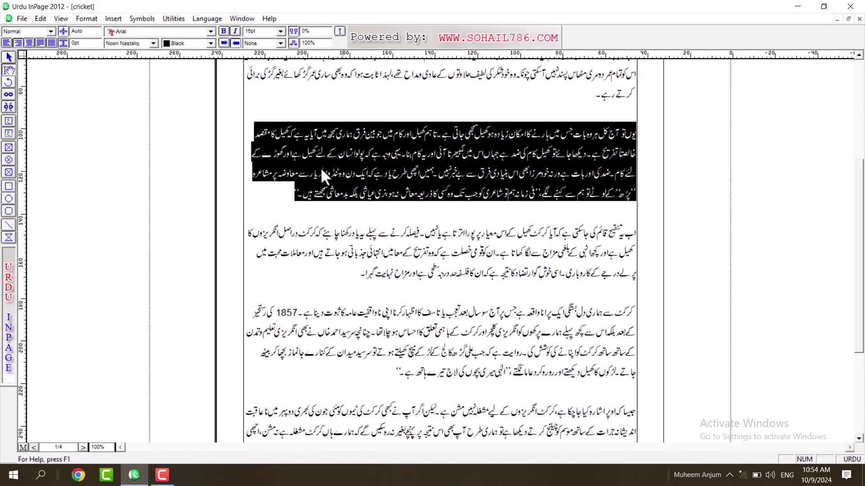
key("ctrl+x")
left_click(41, 19)
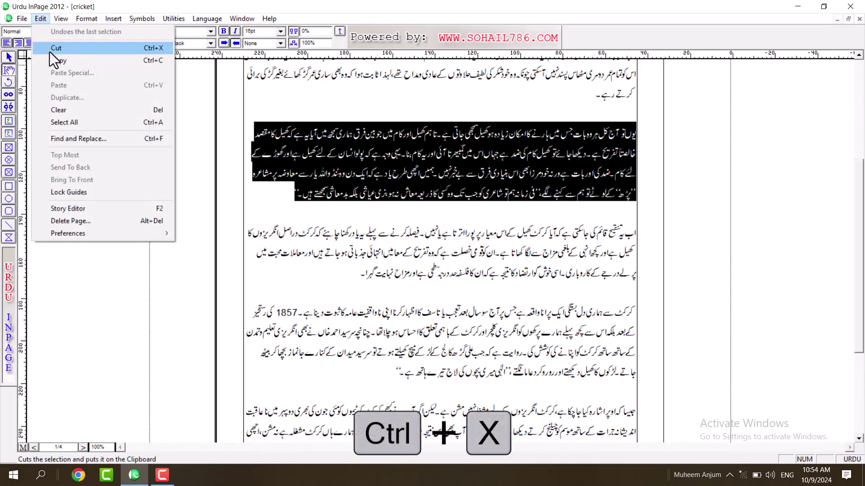
left_click(50, 52)
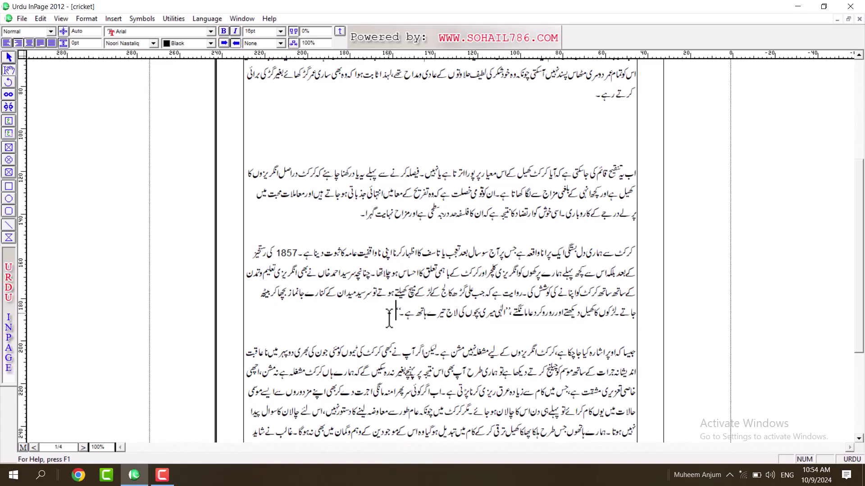
Add line breaks after the paragraph mentioning 1857 and paste the cut paragraph there.
key("Return")
key("Return")
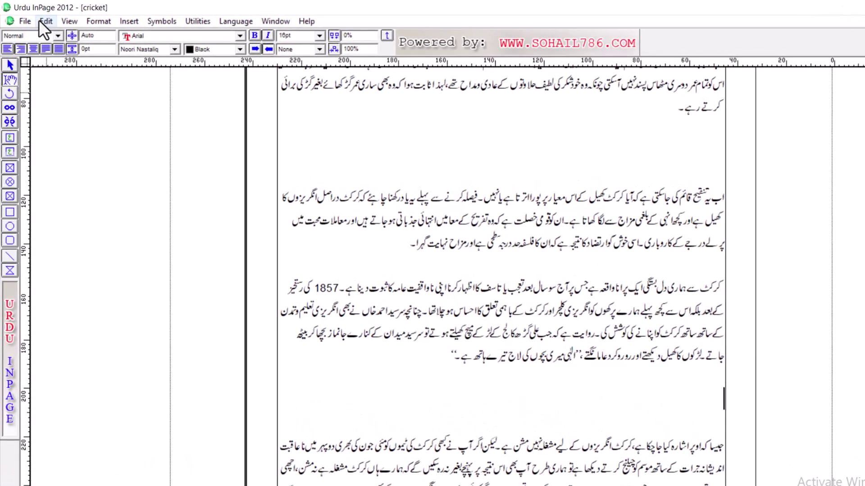
left_click(45, 21)
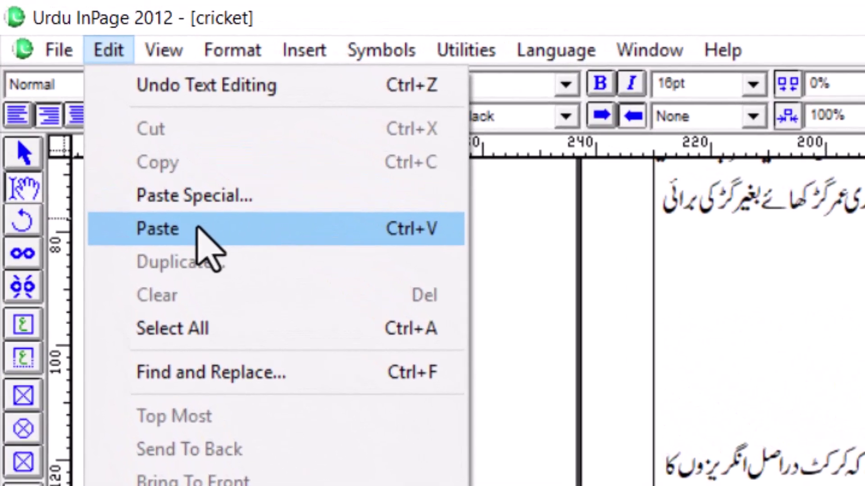
left_click(198, 229)
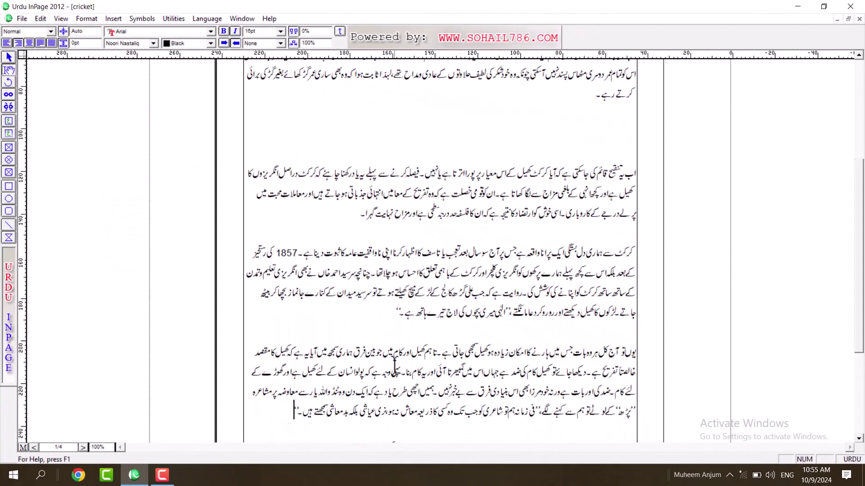
Draw a rectangle about 71 mm by 49 mm over the three-line paragraph above the 1857 one, and remove it.
left_click(9, 186)
left_click_drag(342, 122, 489, 226)
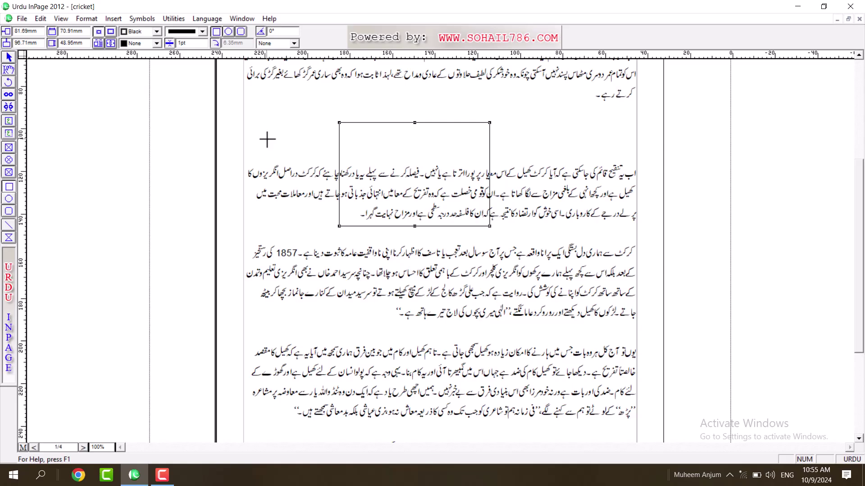
left_click(8, 58)
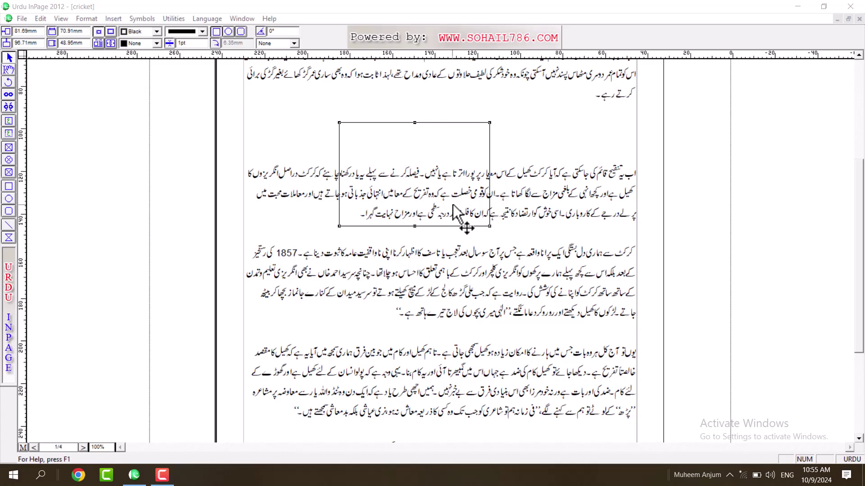
left_click(439, 227)
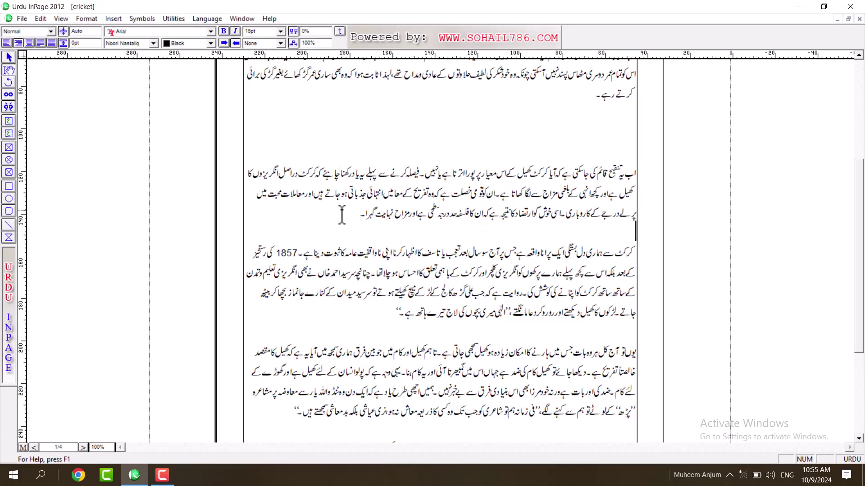
left_click_drag(352, 217, 574, 198)
left_click(566, 198)
left_click_drag(356, 218, 637, 172)
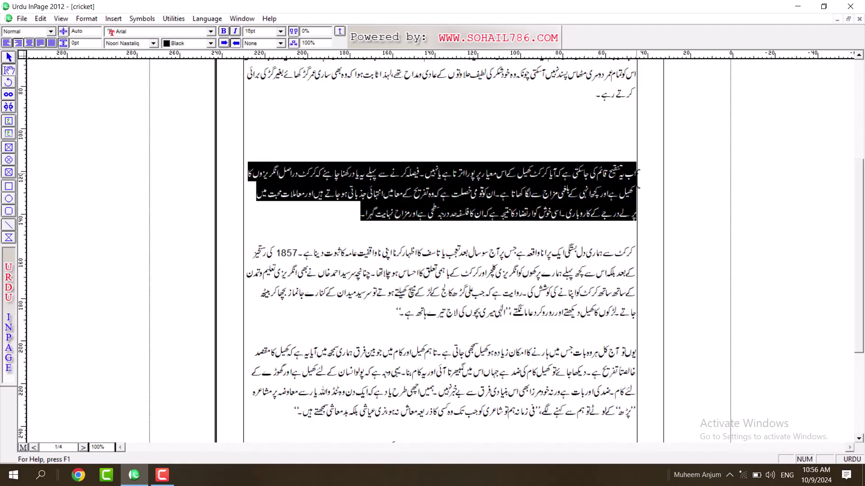
left_click(40, 18)
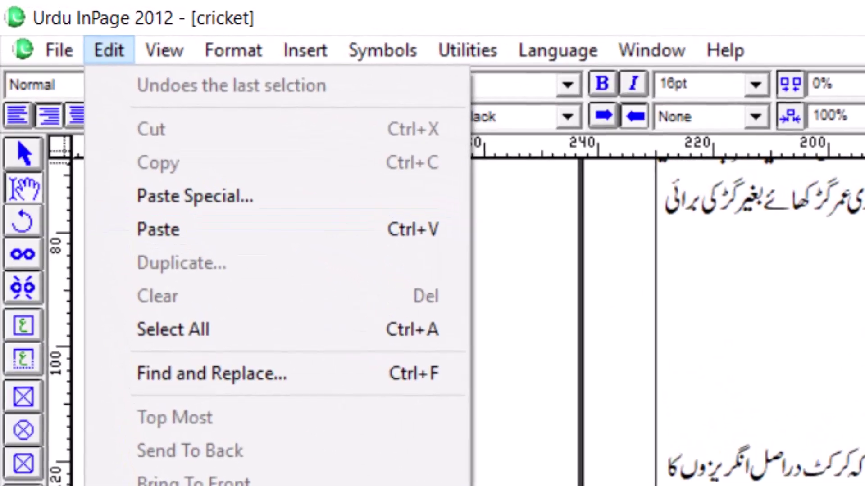
key("Escape")
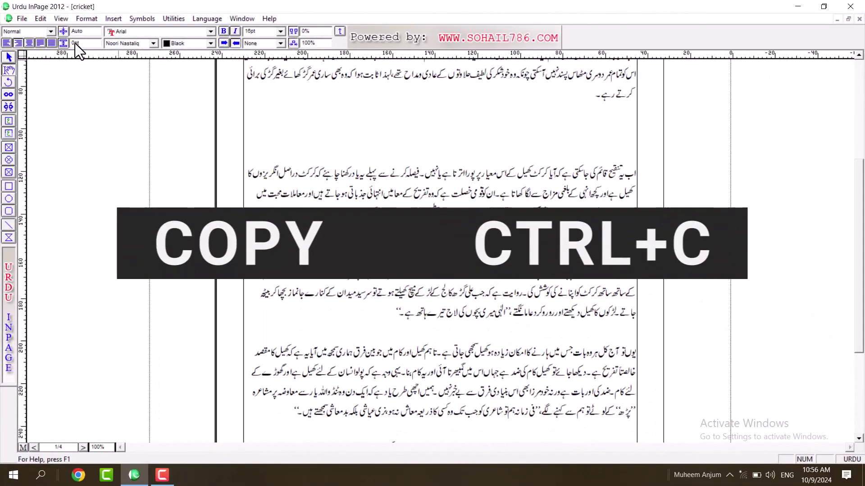
left_click(40, 19)
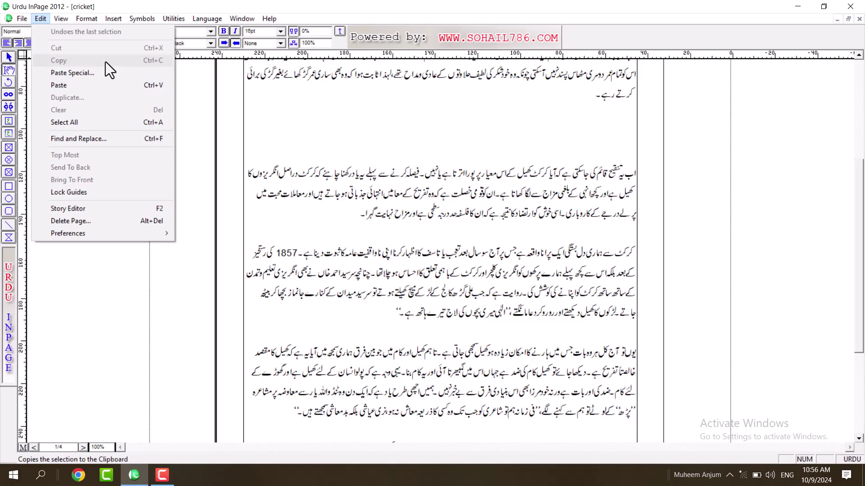
left_click(364, 237)
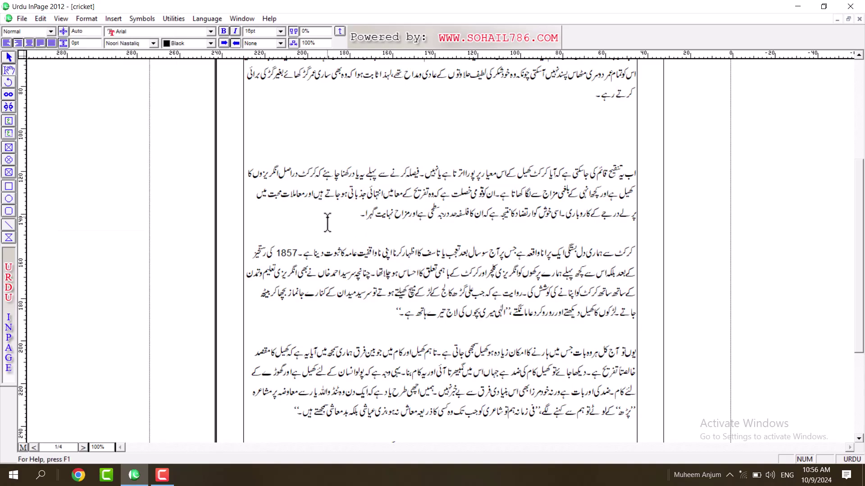
left_click_drag(356, 216, 639, 172)
left_click(401, 173)
left_click_drag(377, 212, 511, 194)
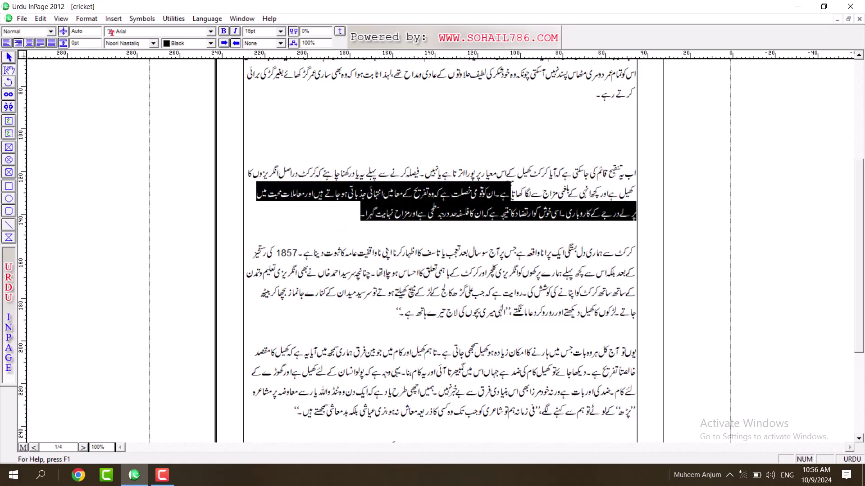
left_click(340, 198)
left_click(343, 219)
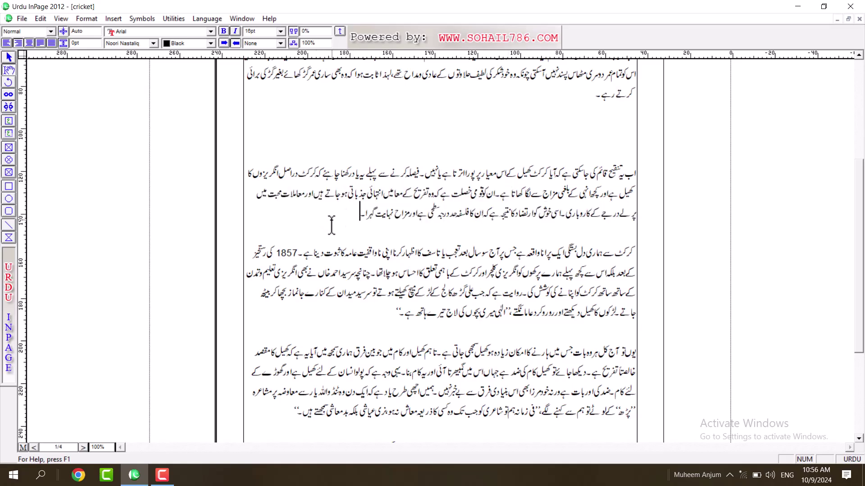
Copy the three-line paragraph above the one mentioning 1857 and paste the copy below the 1857 paragraph.
left_click_drag(360, 215, 637, 169)
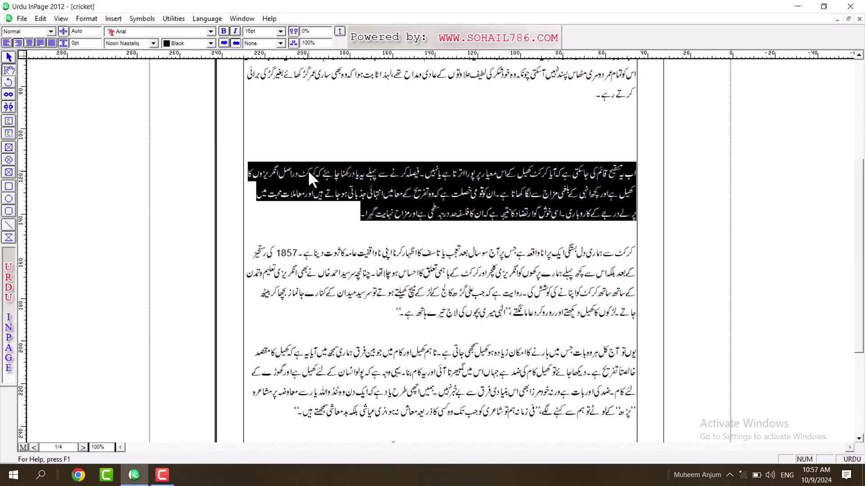
key("ctrl+v")
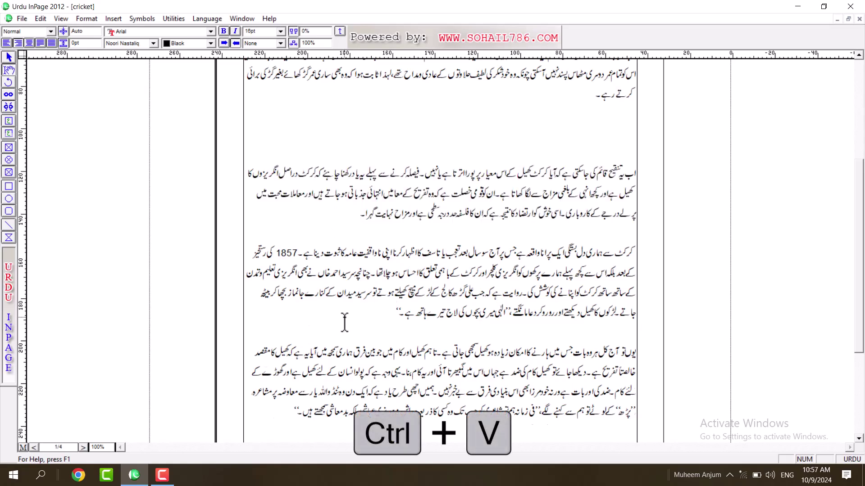
key("ctrl+v")
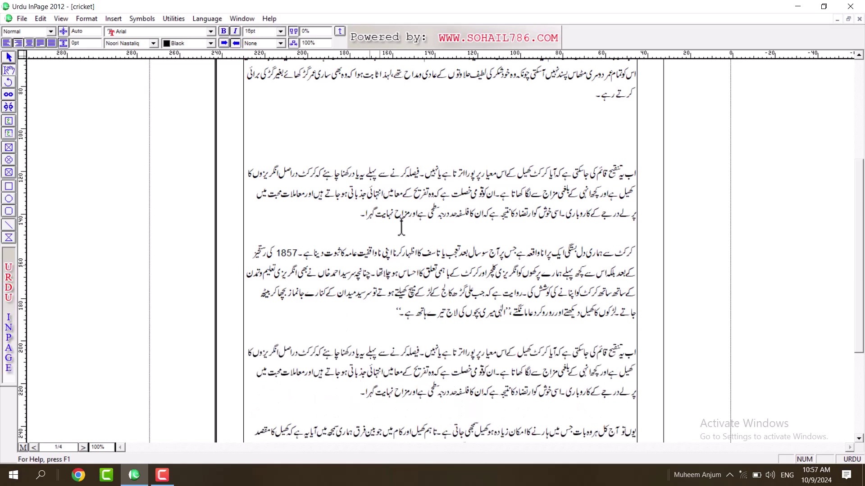
triple_click(462, 174)
triple_click(405, 352)
left_click(395, 360)
Create a new blank document.
key("ctrl+n")
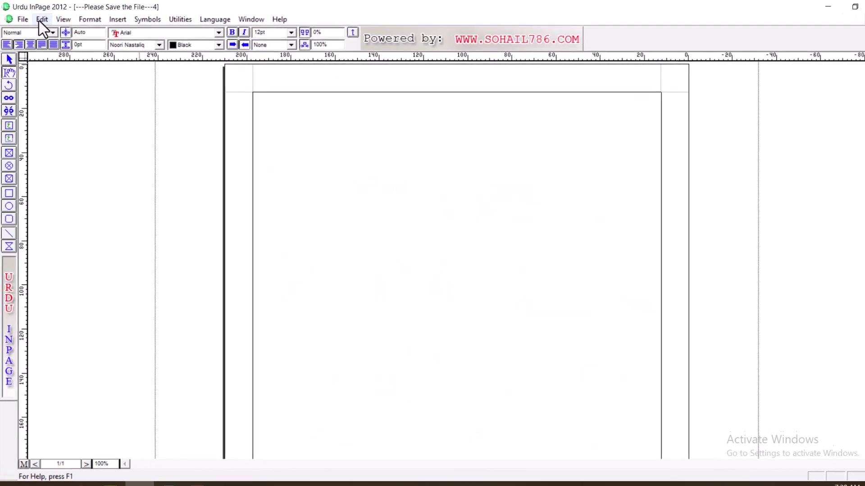
Switch to Microsoft Word, enter the text "ان پیج اردو", apply the Jameel Noori font to it, and copy it.
left_click(40, 21)
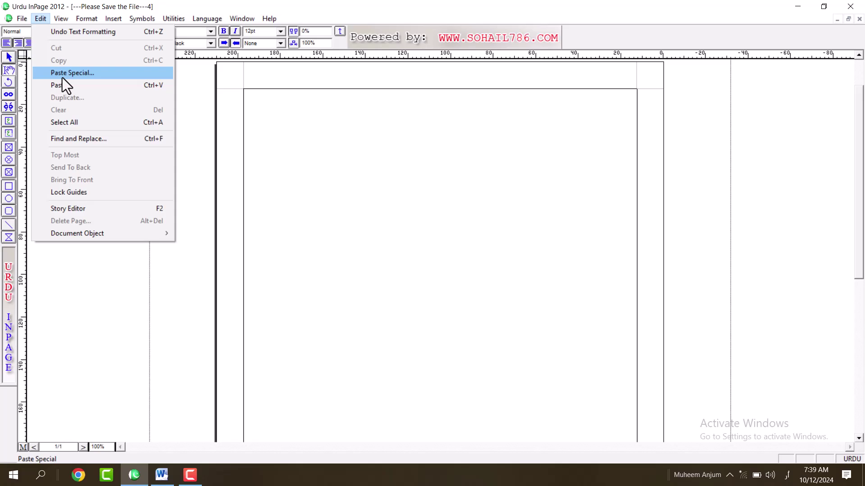
left_click(165, 477)
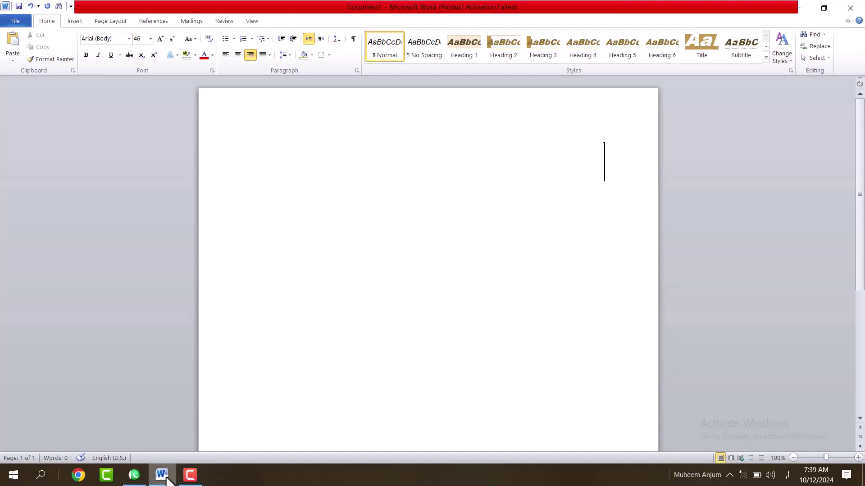
type("ان پیج اردو")
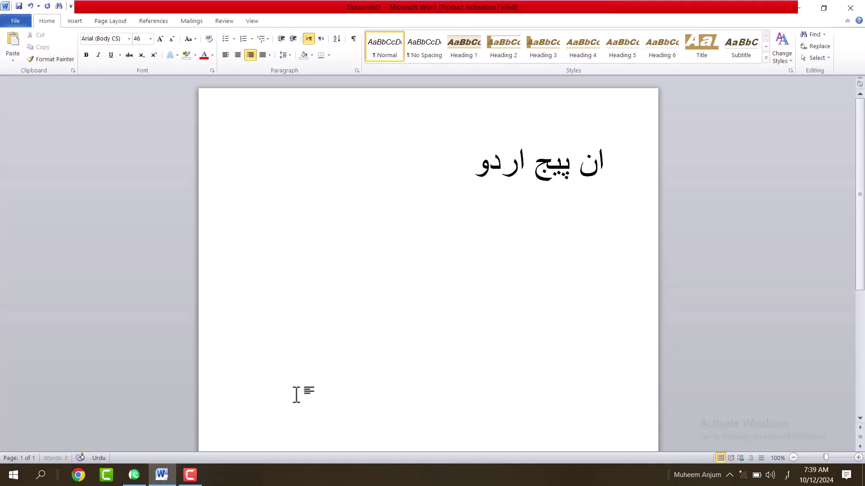
key("ctrl+a")
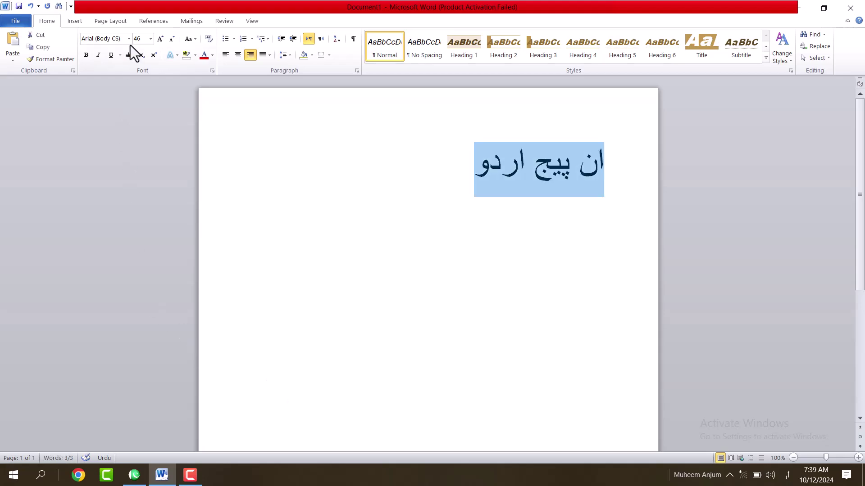
right_click(558, 179)
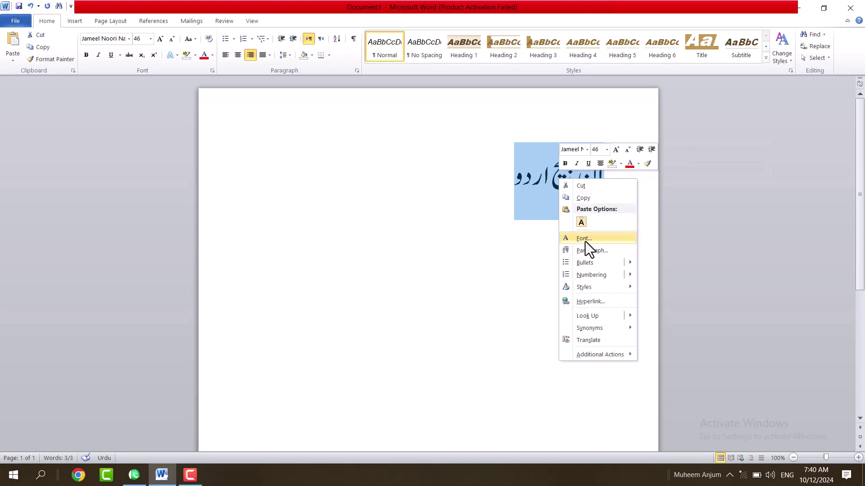
left_click(584, 197)
Switch back to InPage, try a plain paste of the copied text, and paste it specially as a Microsoft Word Document.
key("alt+Tab")
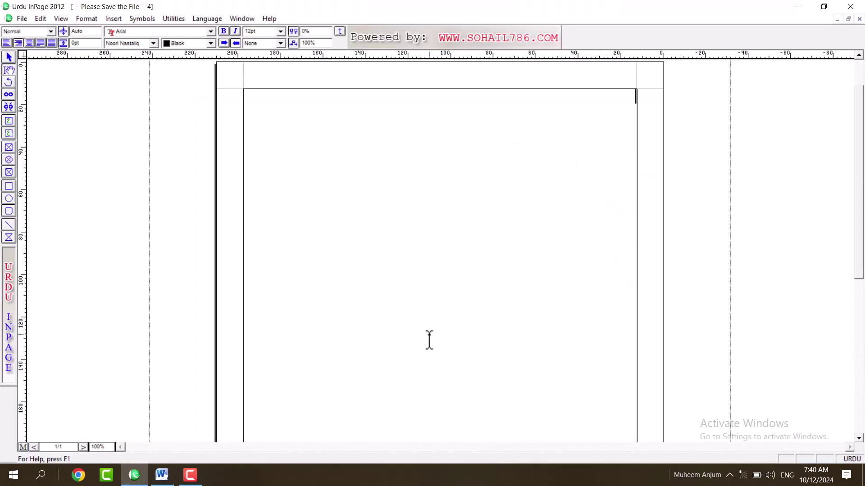
key("ctrl+v")
left_click(40, 18)
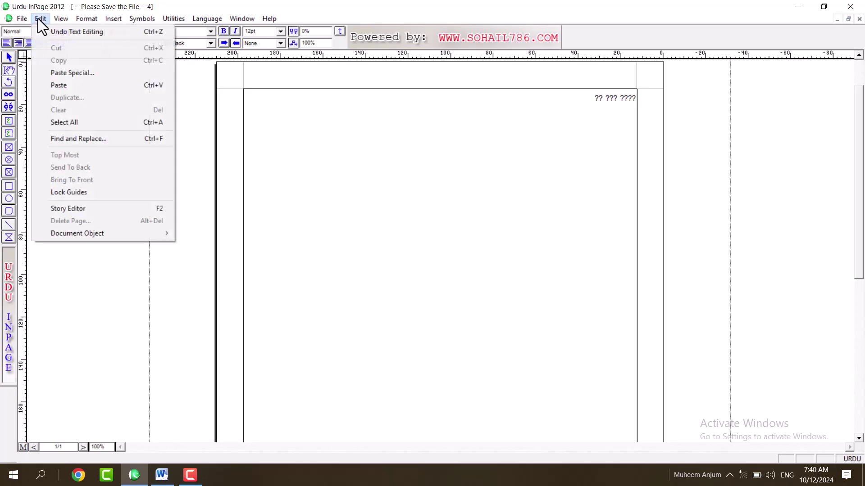
left_click(90, 72)
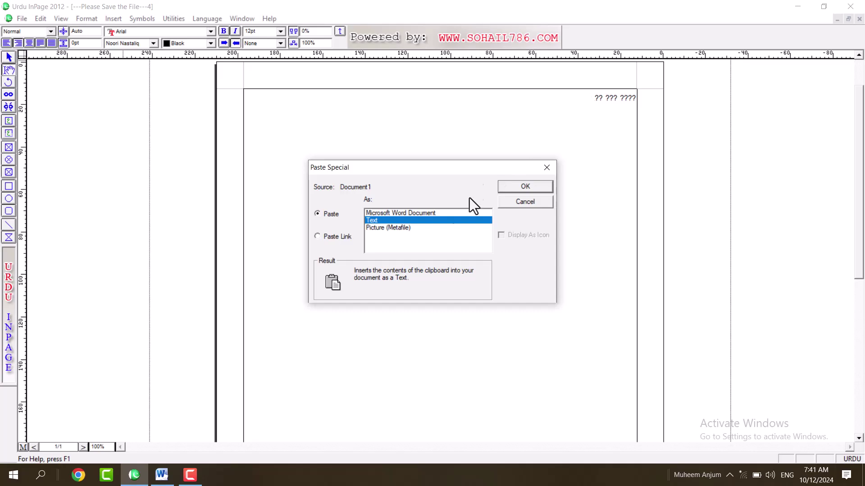
left_click(391, 214)
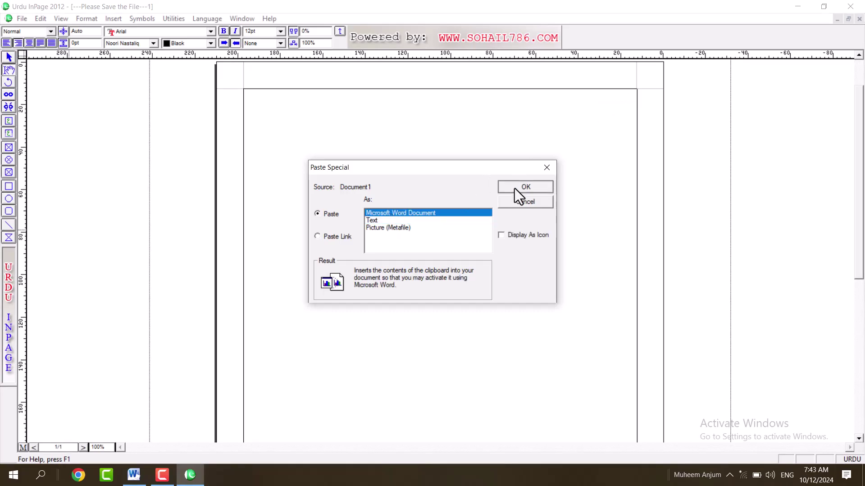
left_click(514, 188)
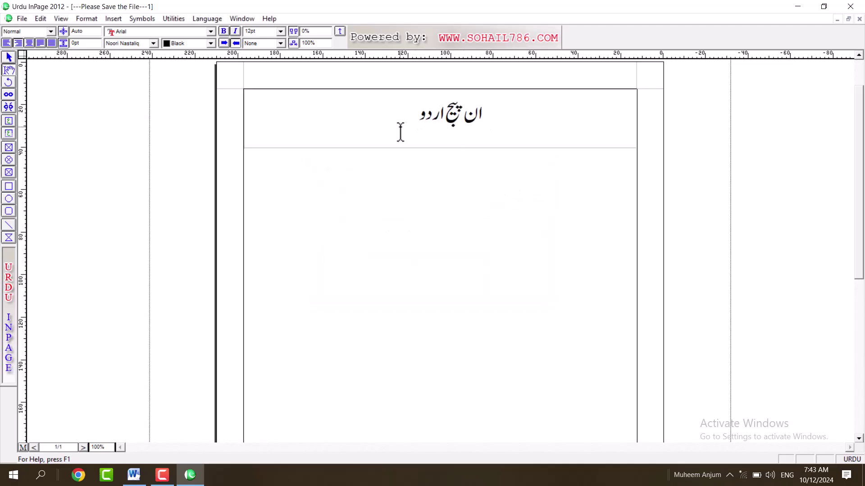
left_click(40, 19)
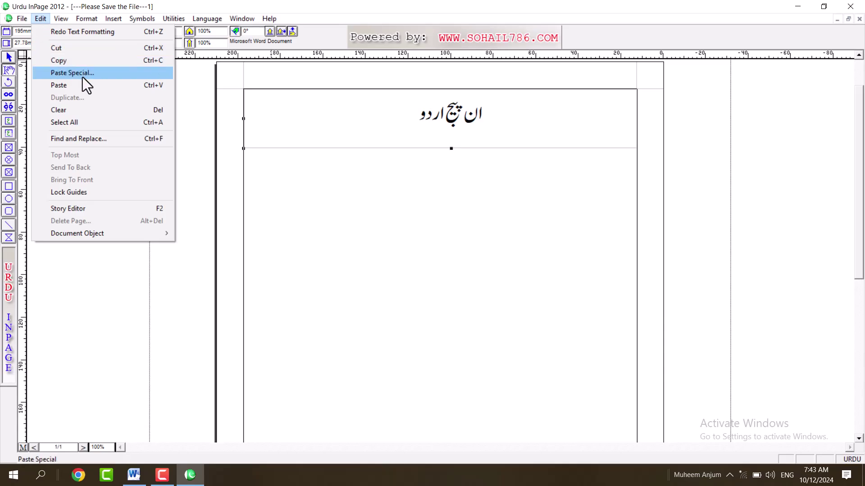
left_click(375, 130)
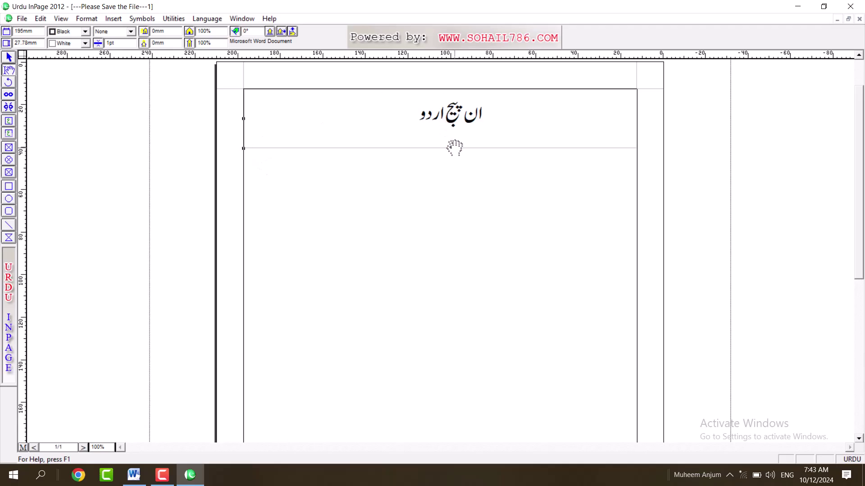
left_click_drag(462, 112, 518, 114)
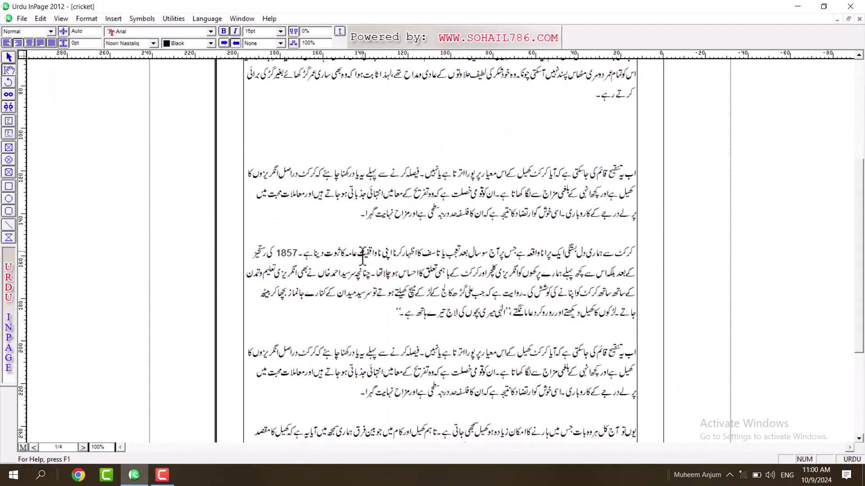
Create a new single-page A4 portrait document and select all the text on its page.
key("ctrl+n")
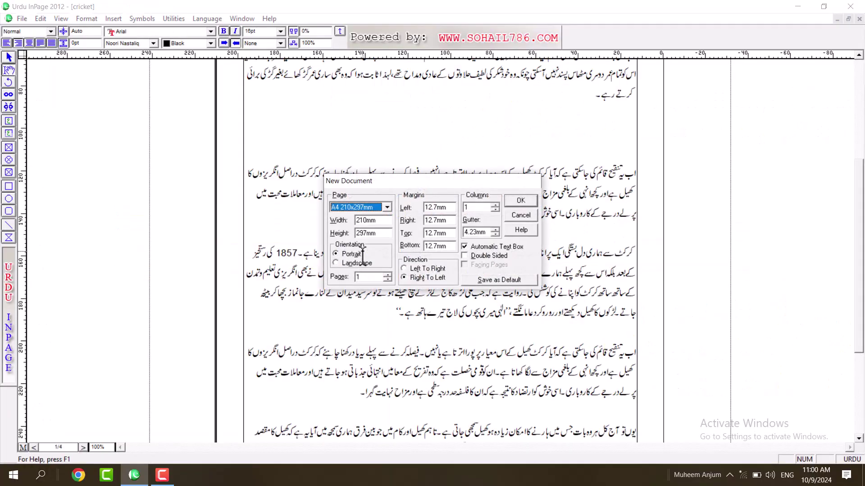
key("Return")
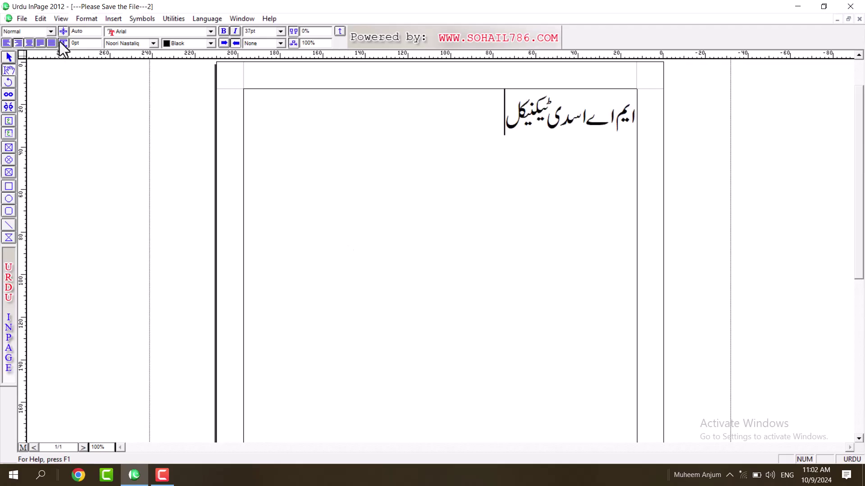
left_click(38, 20)
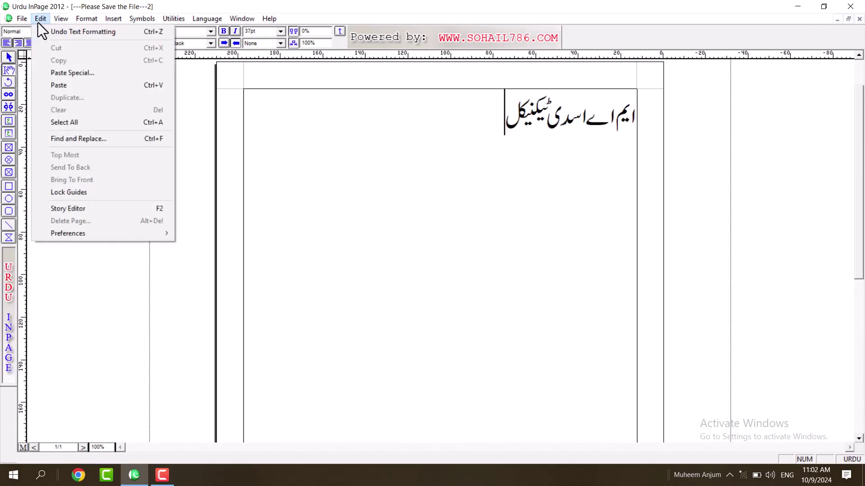
left_click(64, 122)
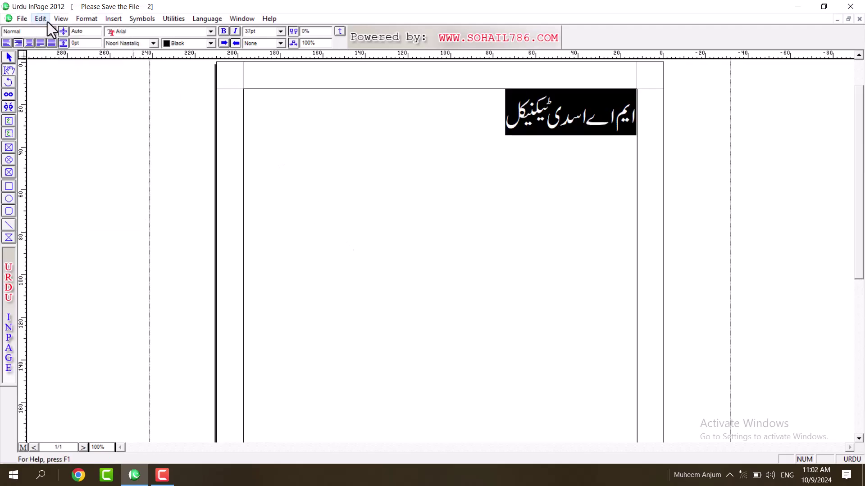
left_click(46, 20)
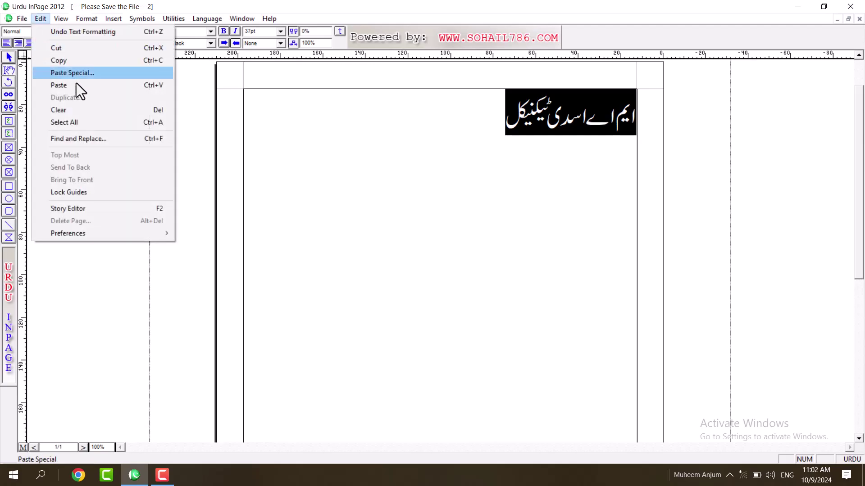
left_click(386, 192)
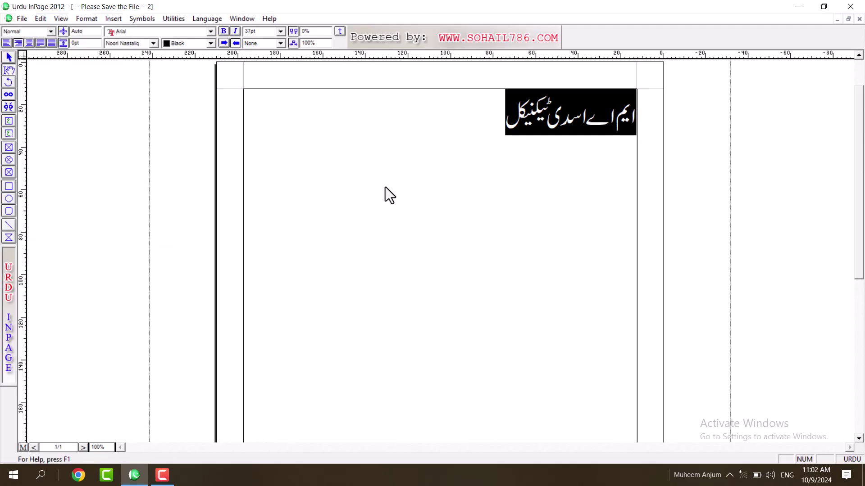
left_click(86, 143)
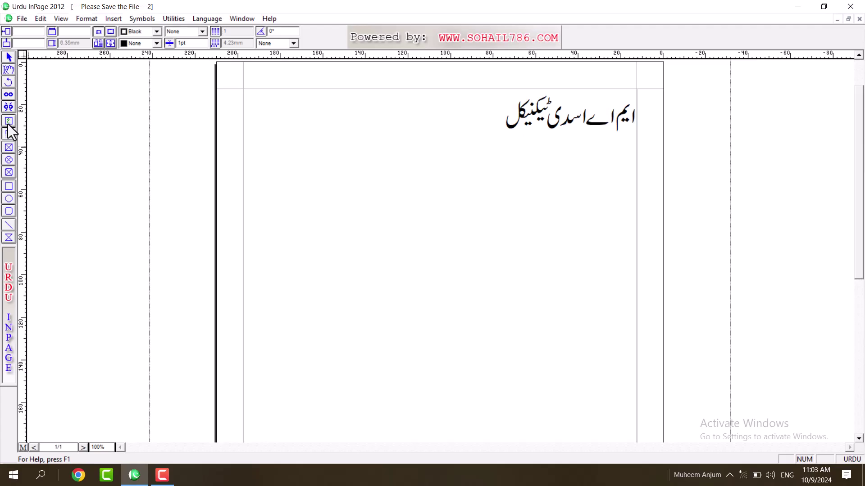
left_click(9, 132)
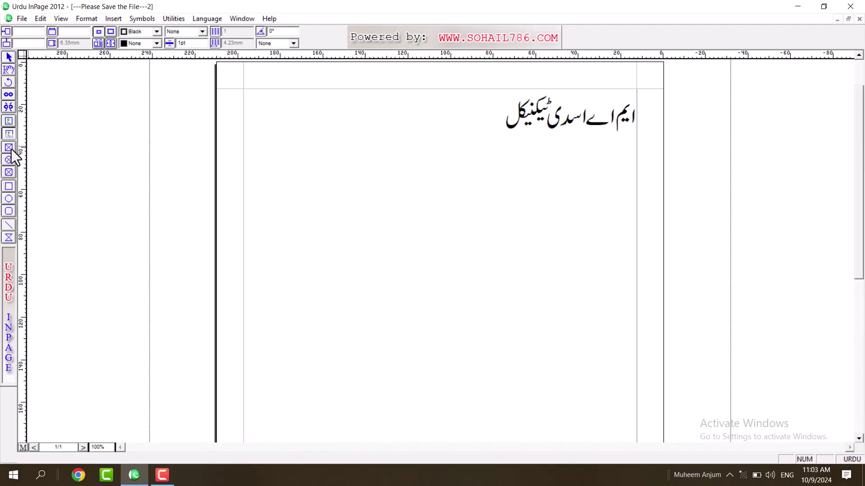
left_click(9, 169)
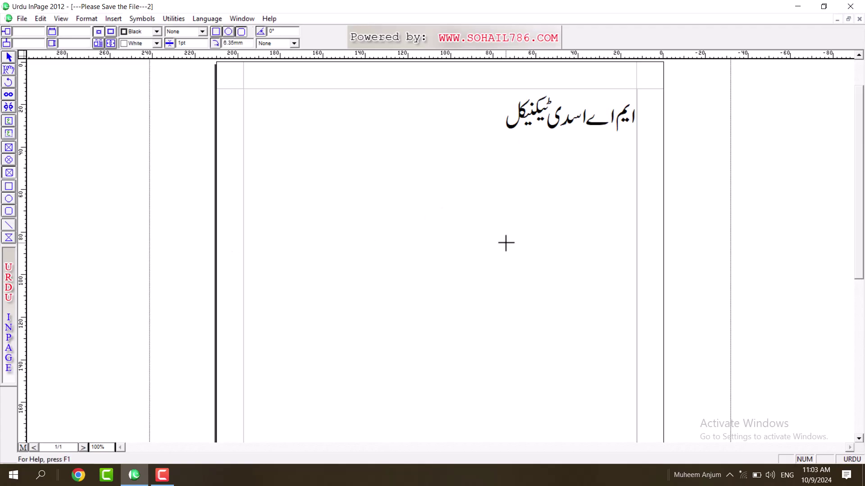
Replace all text on the page with the centred heading "دسویں کلاس کے بچوں کے نام اور ان کی تصاویر".
left_click(475, 131)
key("ctrl+a")
type("رسویں ک")
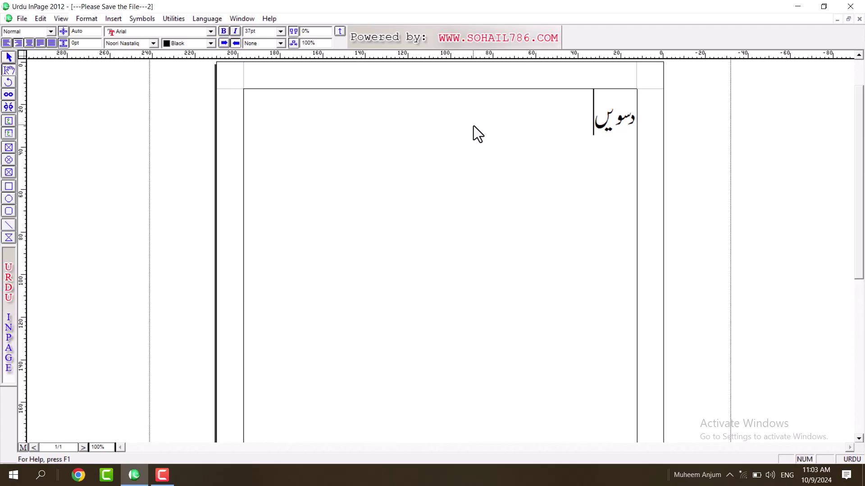
type("لاس کے بچ")
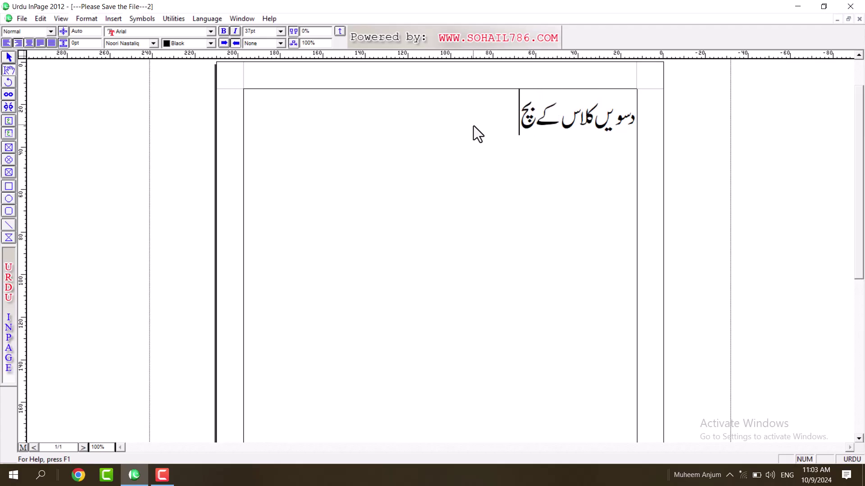
type("وں کے نام اور")
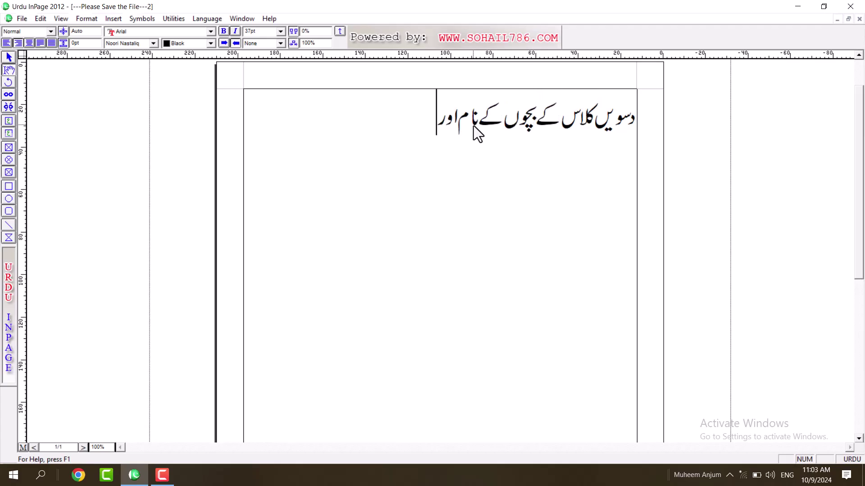
type("ان کی تصاویر")
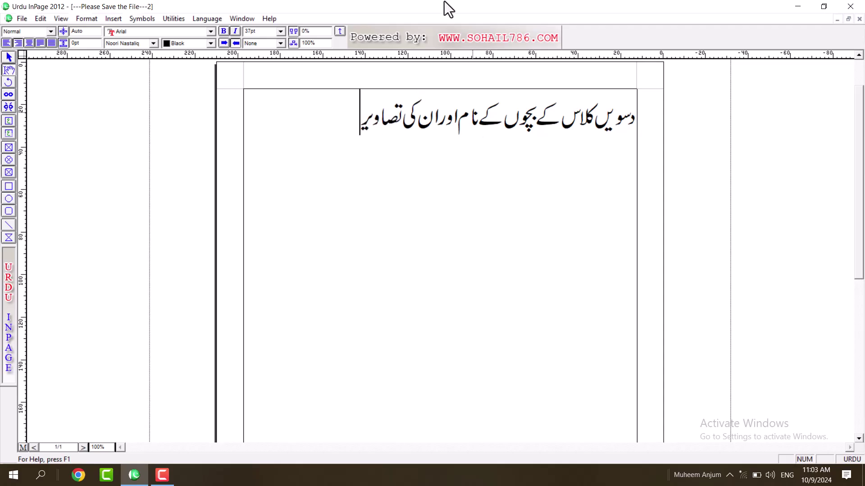
key("ctrl+shift+c")
key("Return")
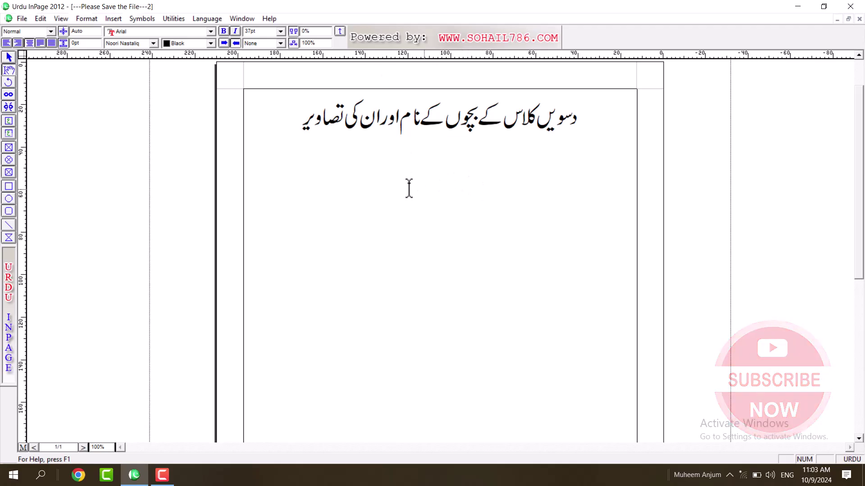
Draw a rounded picture box about 33 mm by 37 mm below the heading's right end, with a narrow text box beneath it.
left_click_drag(544, 150, 616, 230)
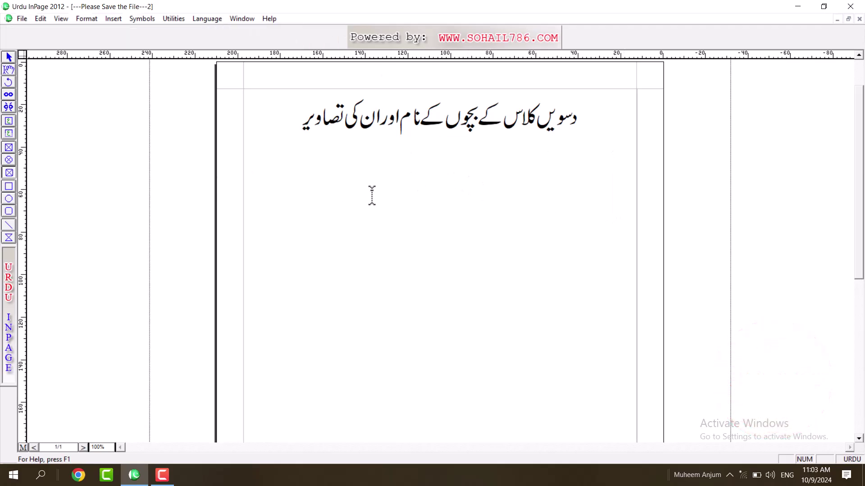
left_click(10, 134)
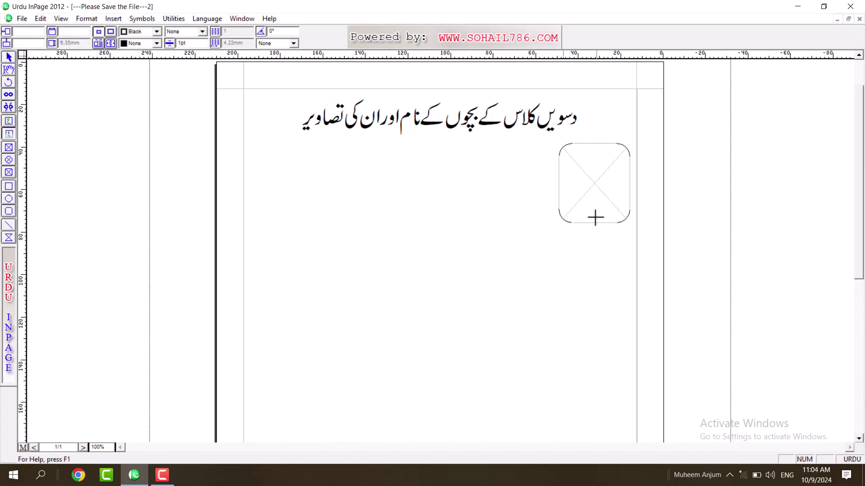
Import the image Default_Show_Timmy_opening_the_bag_of_gold_with_a_surprised_ex_0 from Downloads into the rounded picture box.
left_click(593, 180)
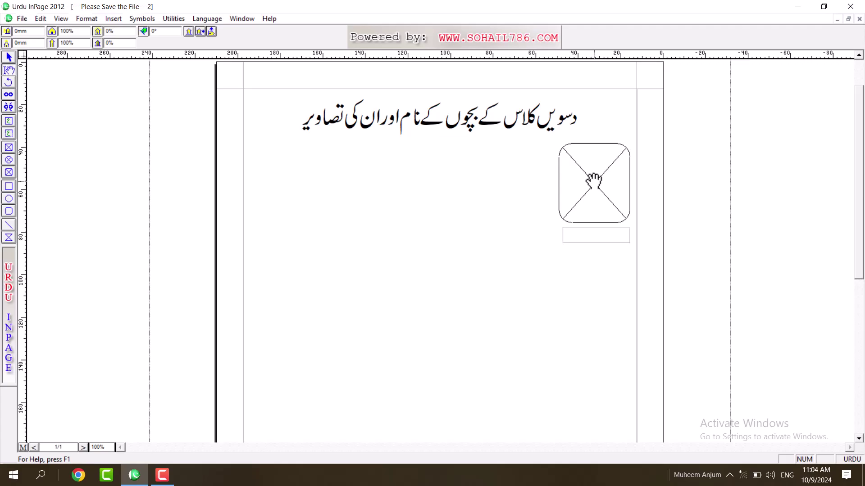
double_click(594, 180)
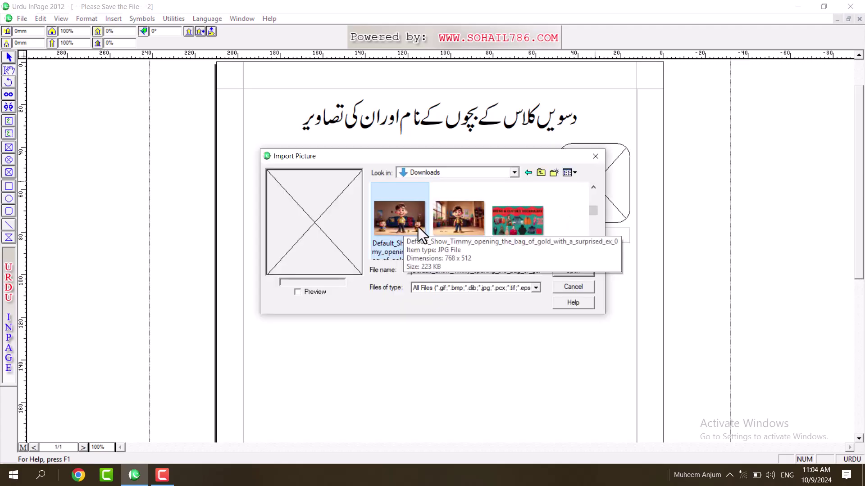
left_click(567, 272)
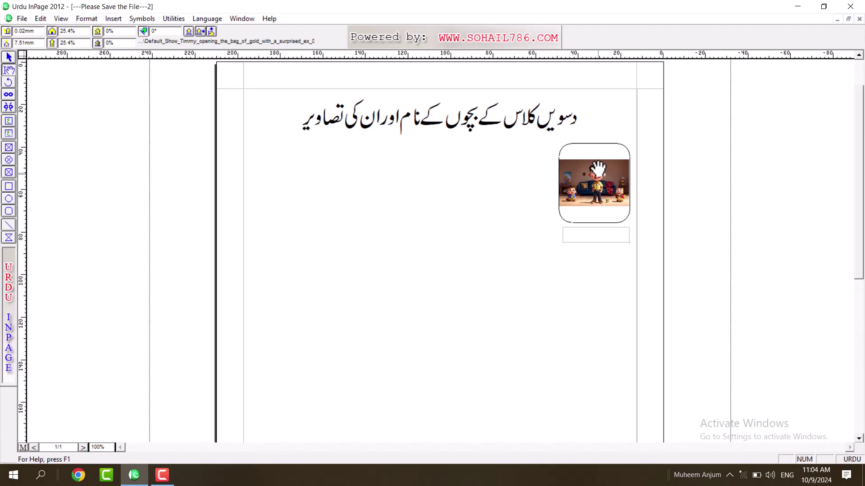
Enter the child's name in the text box beneath the picture and centre it.
left_click(582, 238)
type("نعمان")
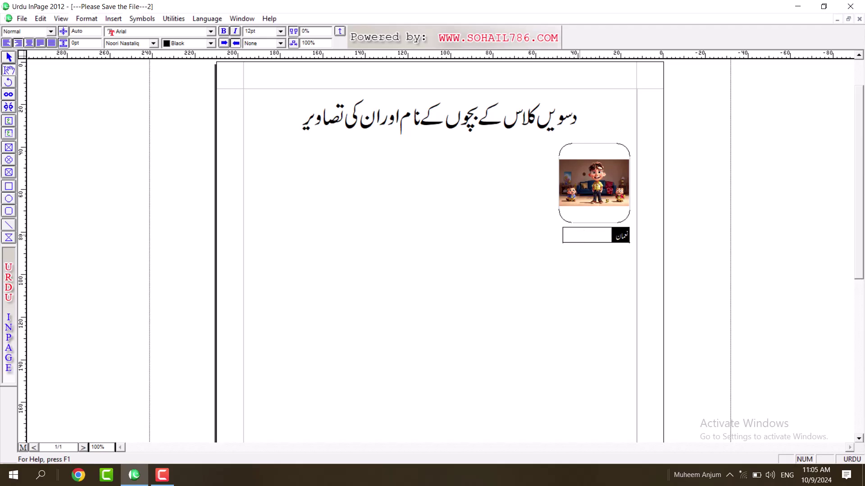
key("ctrl+shift+c")
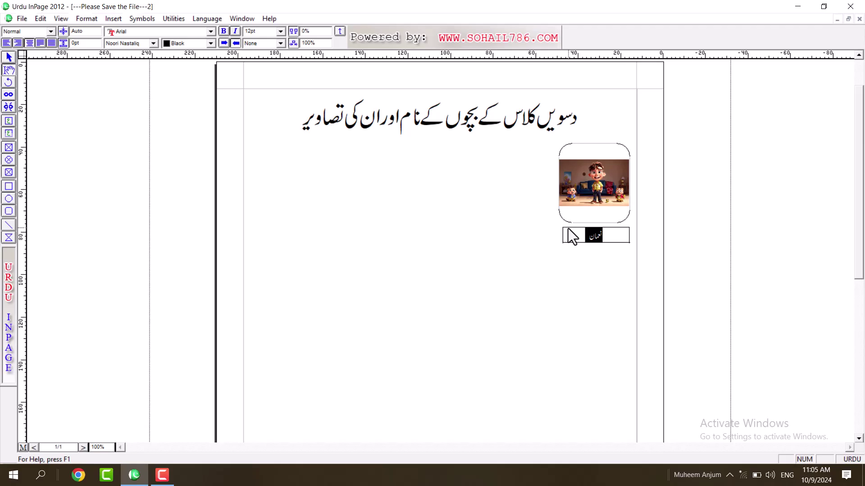
Give the rounded picture box a red 3 pt dash-dot border and a white fill.
left_click(562, 216)
left_click(151, 33)
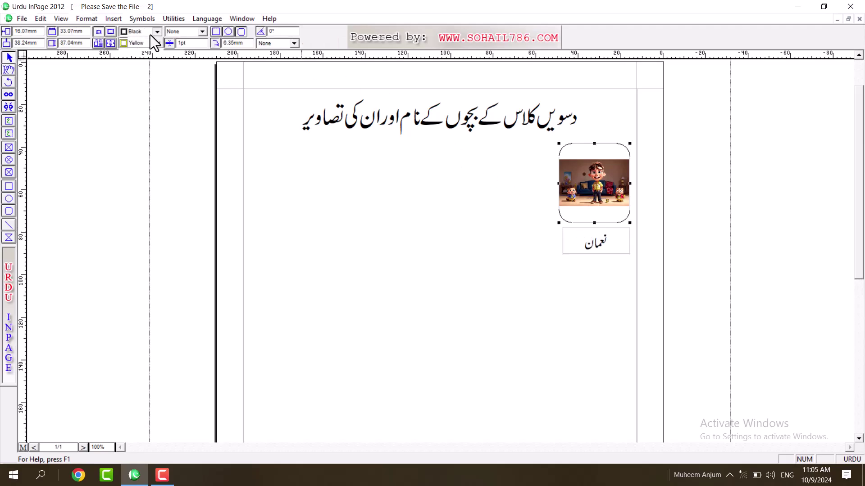
left_click(133, 60)
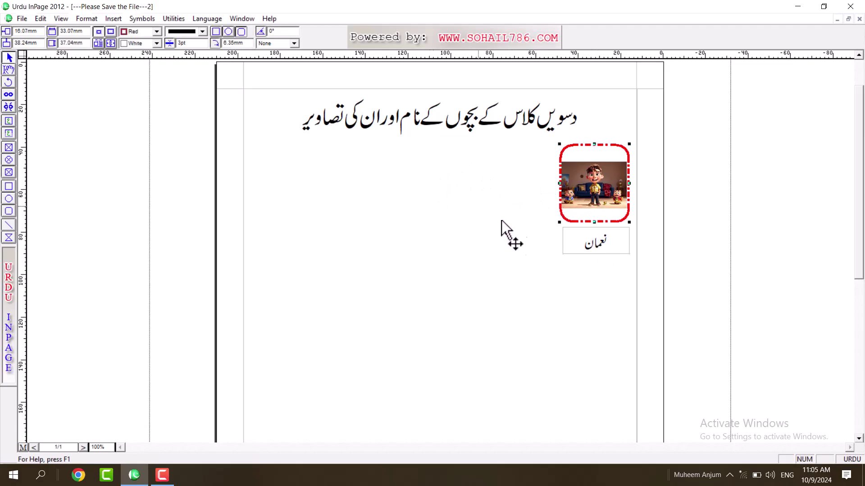
Duplicate the picture box together with its name box into 5 rows and 5 columns with 5 mm spacing.
left_click_drag(659, 133, 506, 271)
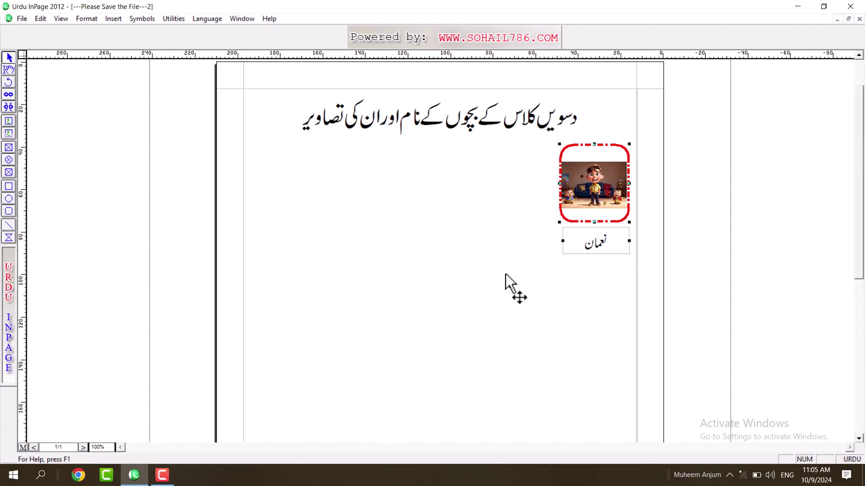
left_click(41, 19)
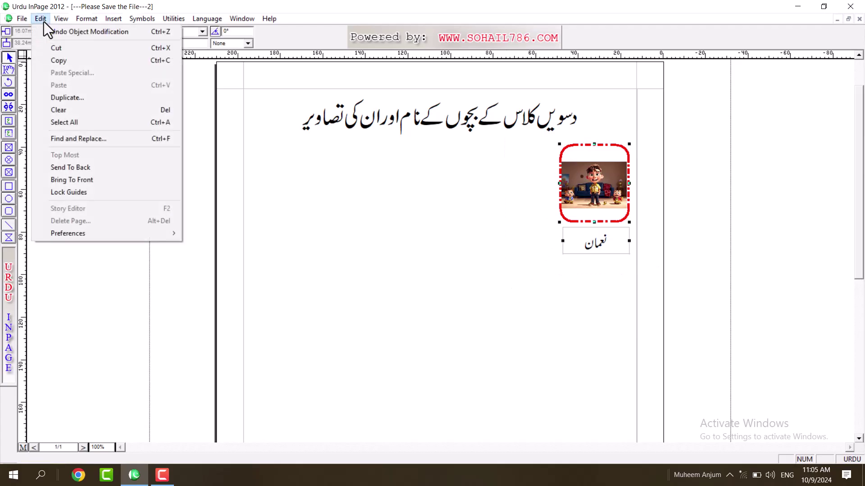
left_click(74, 98)
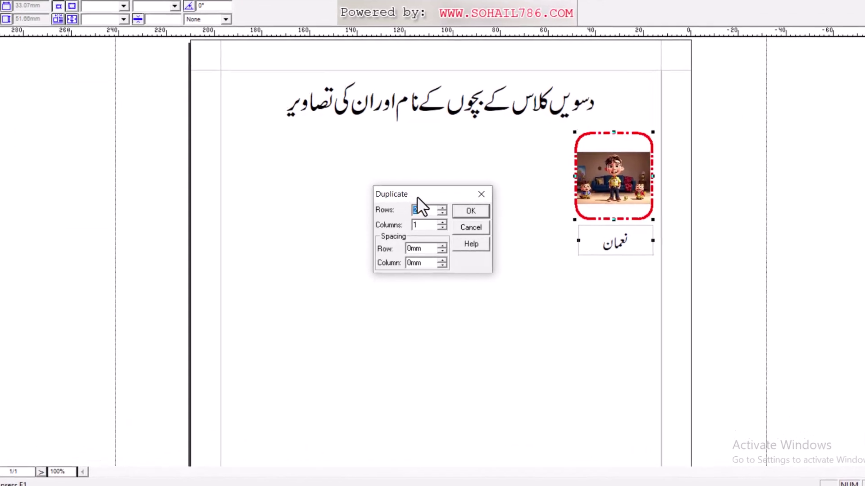
left_click(427, 211)
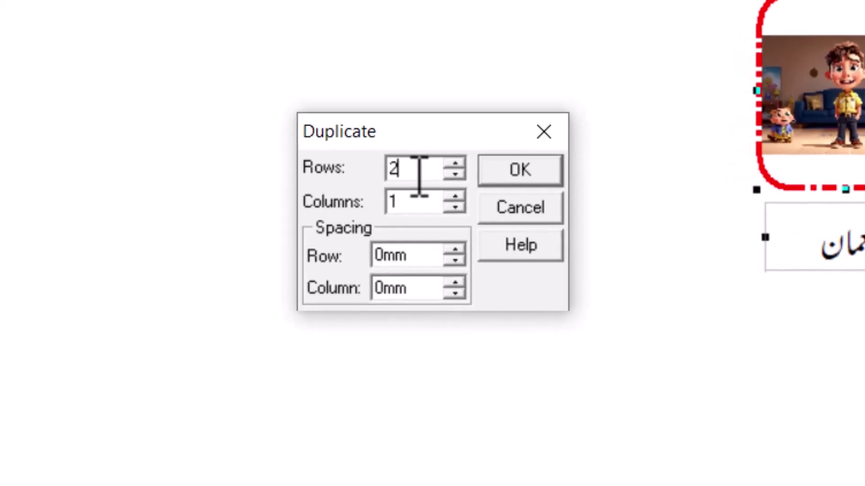
double_click(396, 169)
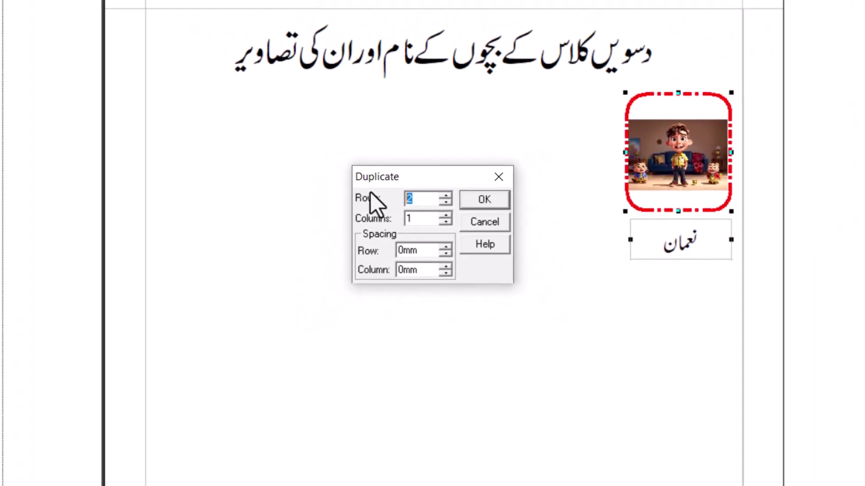
type("5")
key("Tab")
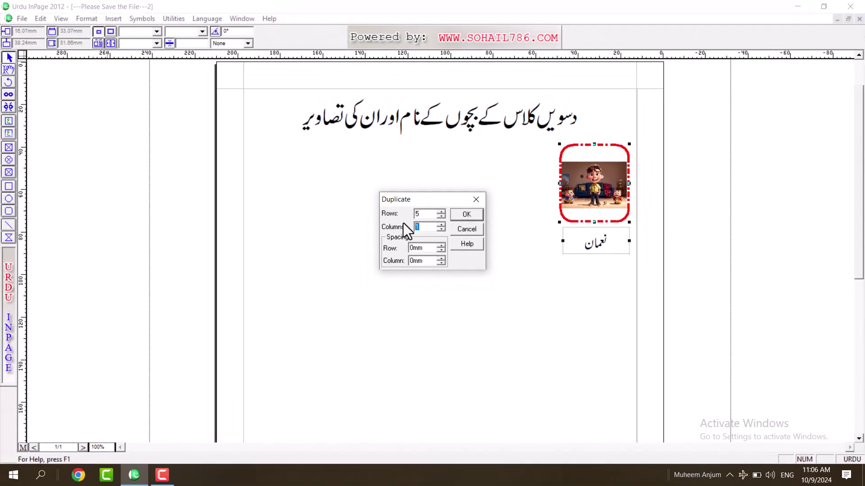
type("5")
key("Tab")
type("5mm")
key("Tab")
type("51.66mm")
left_click(458, 218)
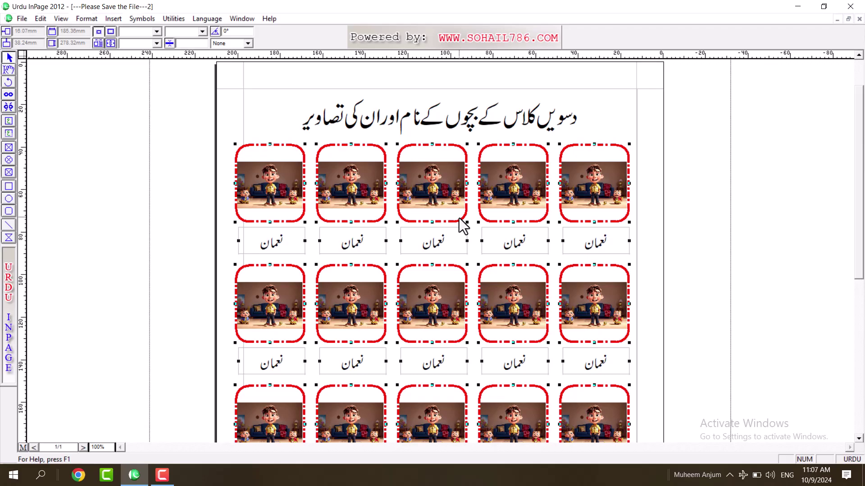
Shift the whole grid of pictures and captions horizontally to the 13.07 mm position so it fits the page margins.
key("Right")
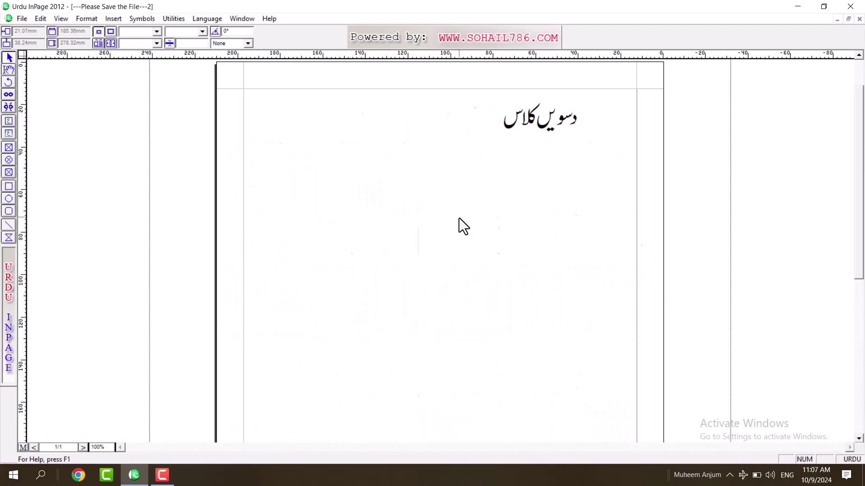
type("11.07")
key("Return")
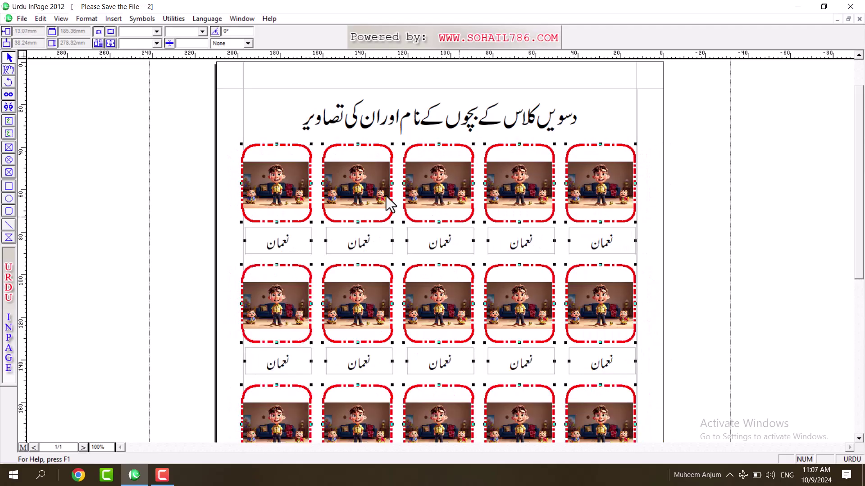
Clear the leftmost picture box in the first row, keeping its caption.
left_click(40, 18)
left_click(96, 115)
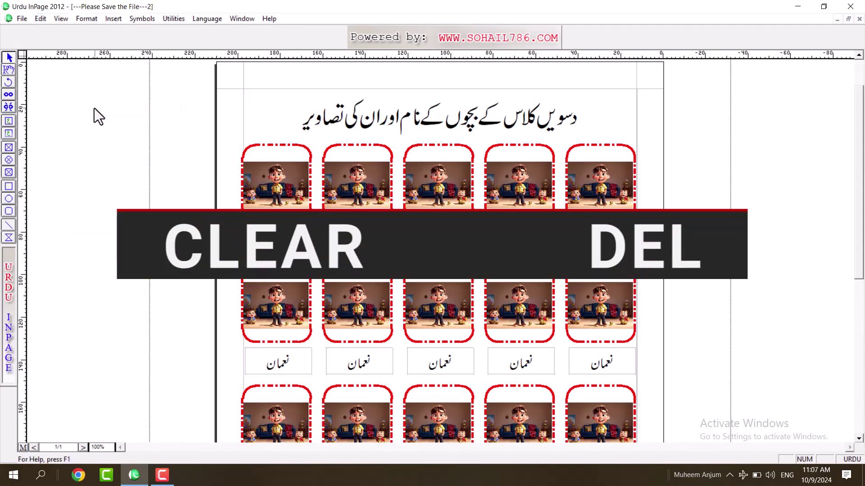
left_click(40, 18)
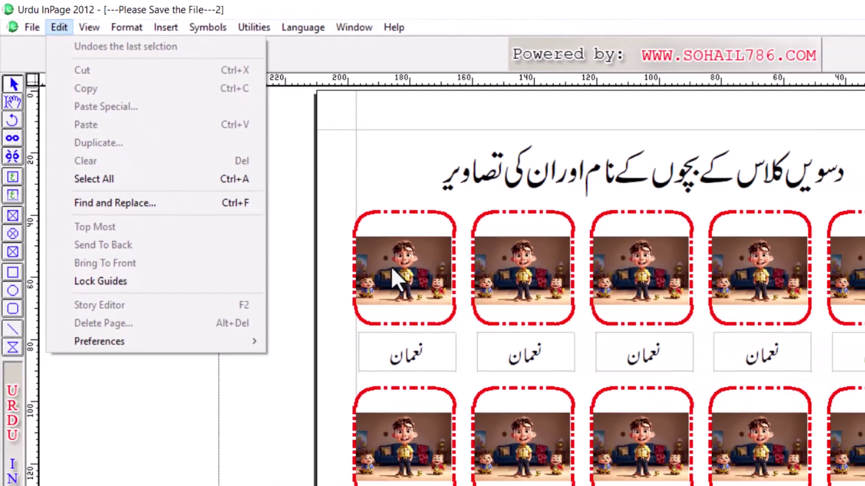
left_click(547, 369)
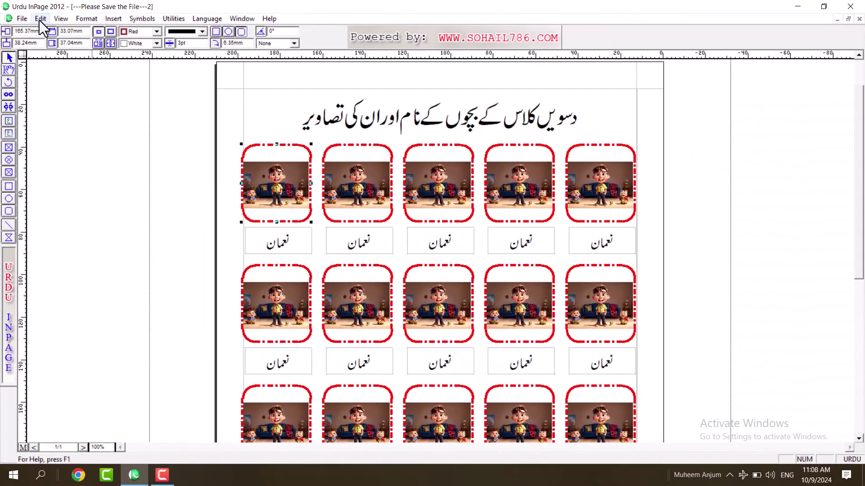
left_click(40, 19)
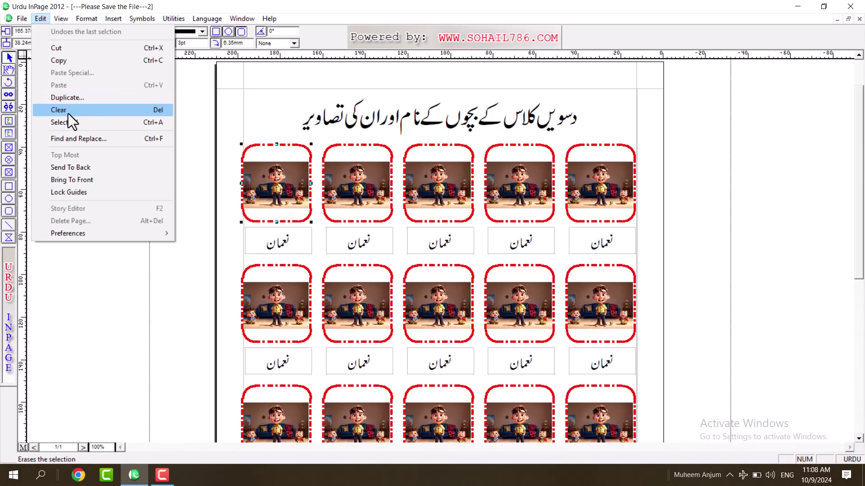
left_click(69, 112)
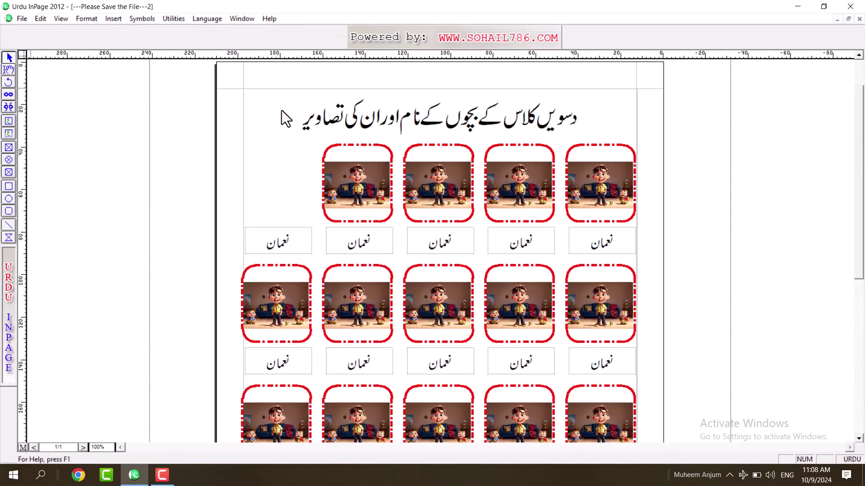
Clear the word "ان" from the page heading so it reads "دسویں کلاس کے بچوں کے نام اور کی تصاویر".
left_click(251, 108)
left_click(40, 19)
left_click(74, 109)
type("ڑ")
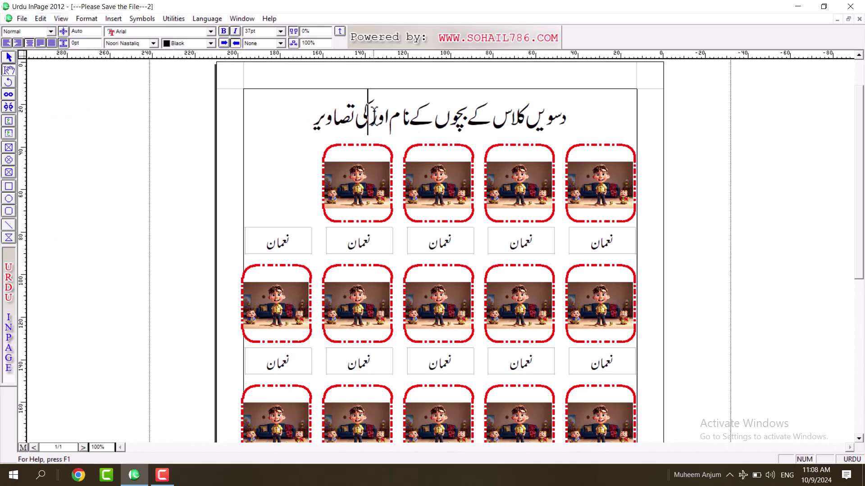
key("BackSpace")
type("ر")
Select all the text in the heading's text box, delete it, undo the deletion and deselect the text.
left_click(44, 19)
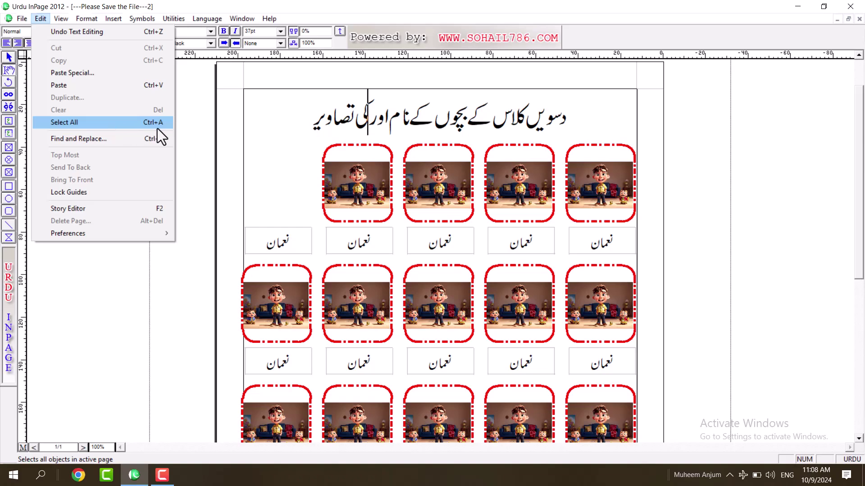
left_click(316, 131)
left_click(314, 132)
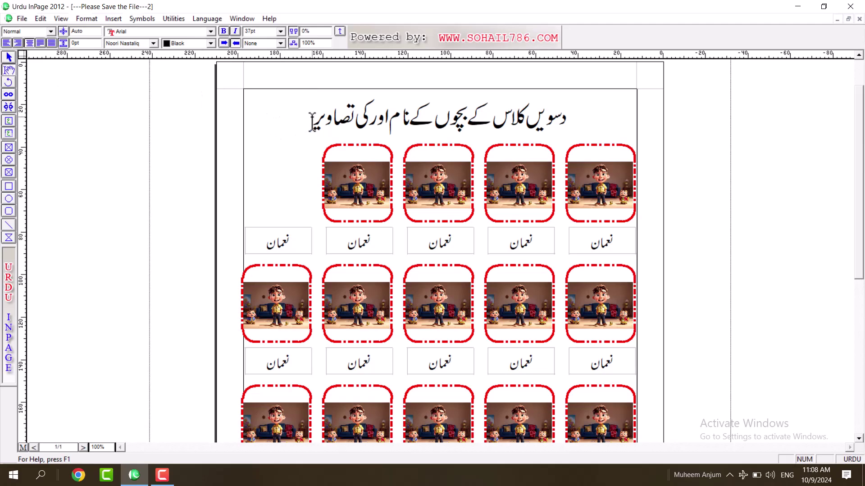
left_click(342, 114)
left_click(322, 117)
left_click(299, 118)
key("ctrl+a")
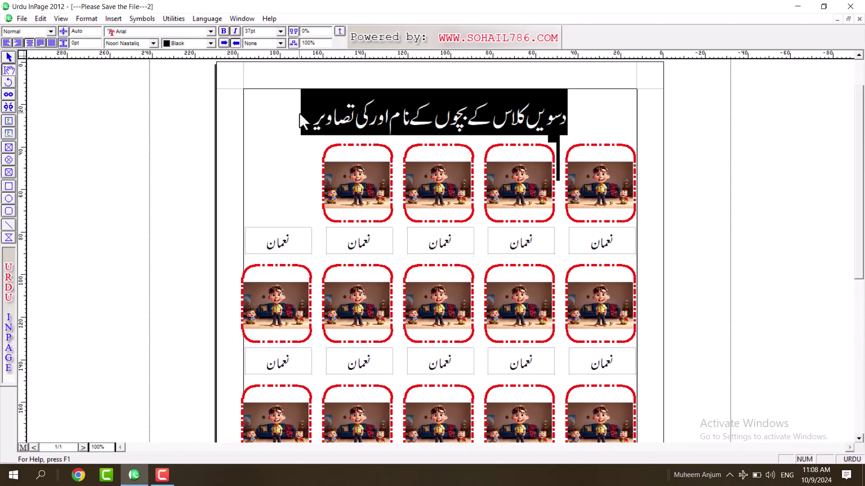
key("Delete")
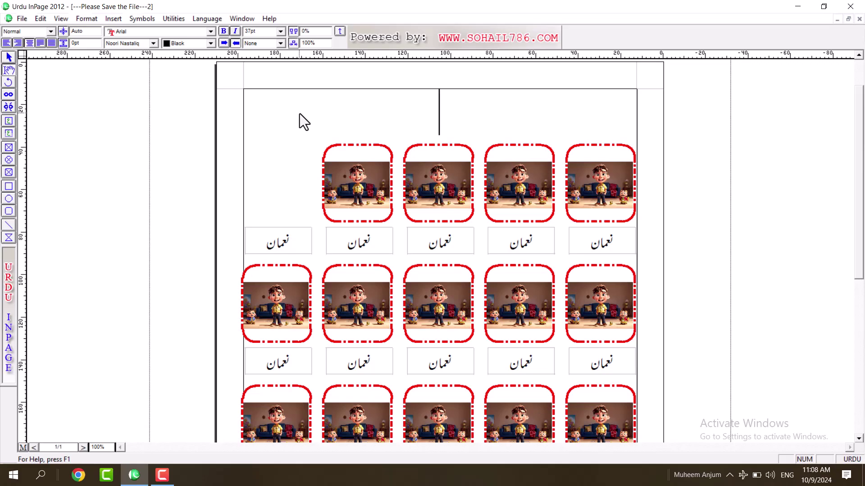
key("ctrl+z")
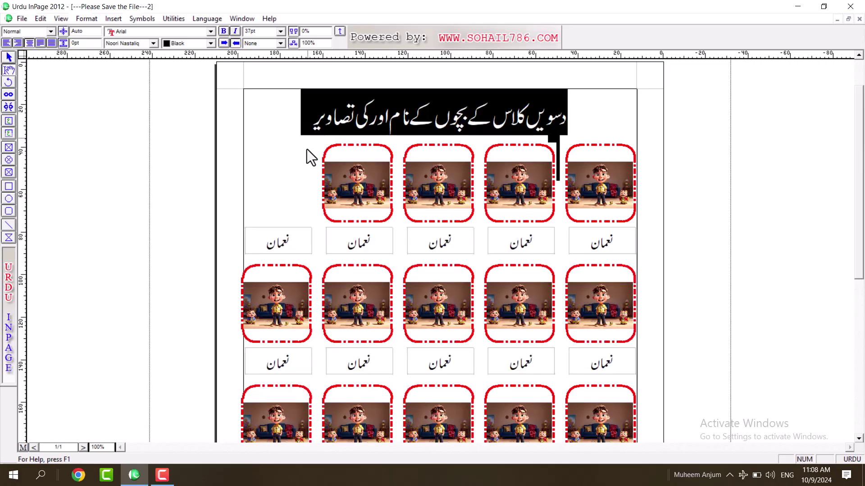
left_click(215, 140)
left_click(7, 57)
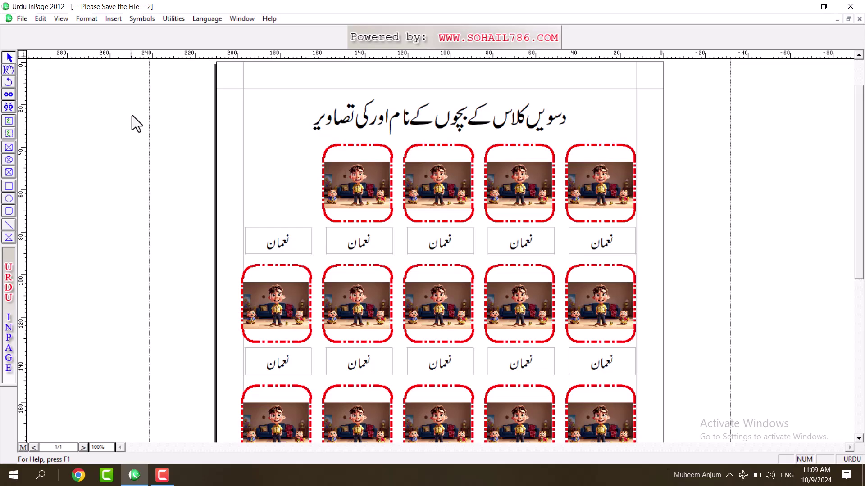
Select all objects on the page, clear them and undo the clearing.
key("ctrl+a")
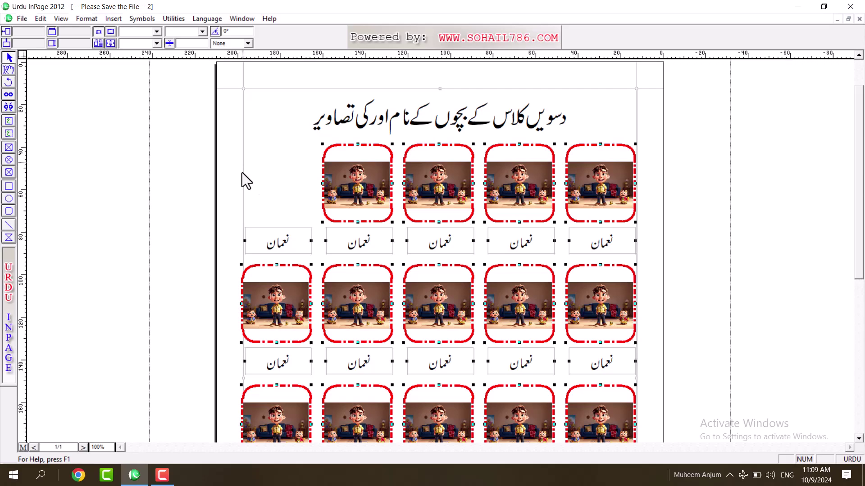
left_click(41, 20)
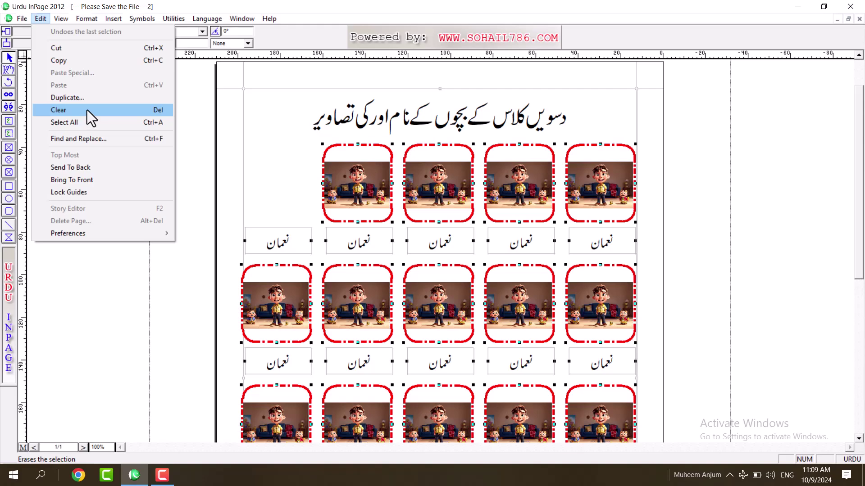
left_click(87, 110)
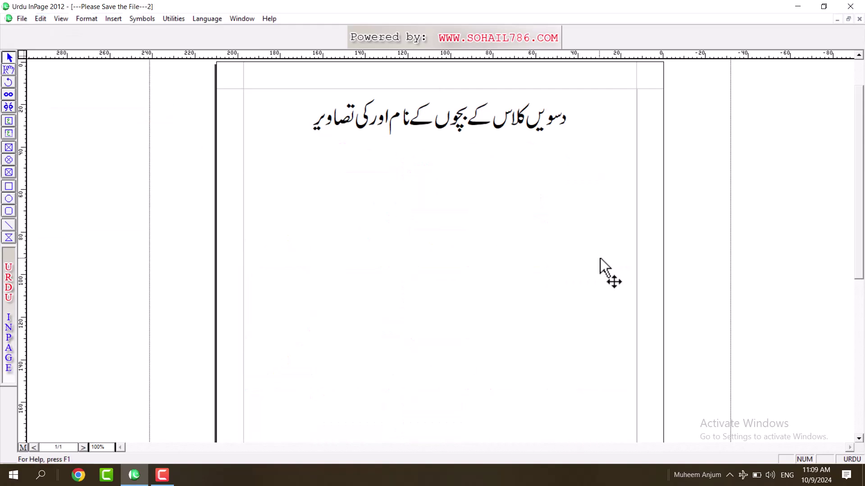
key("ctrl+z")
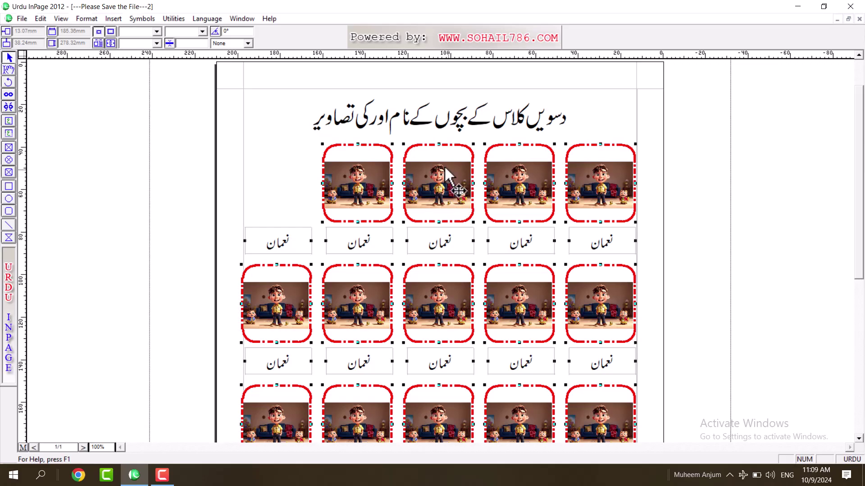
Open the recently used document cricket.inp from the Desktop.
left_click(40, 19)
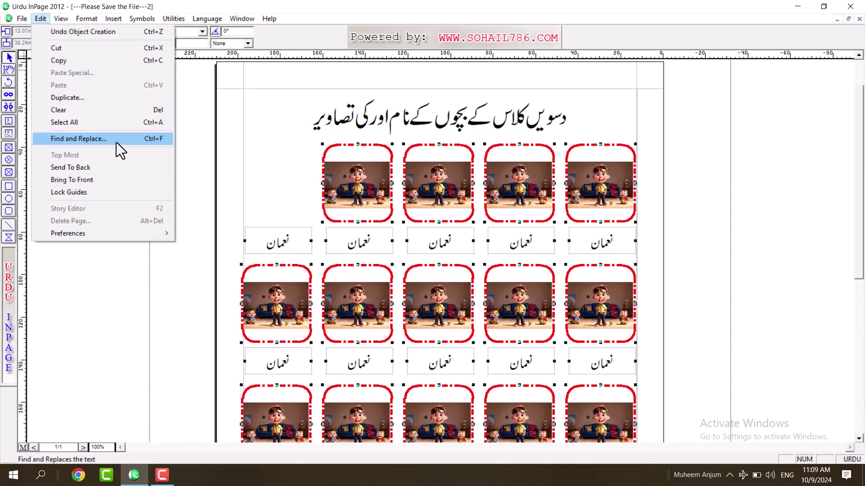
left_click(280, 126)
left_click(22, 18)
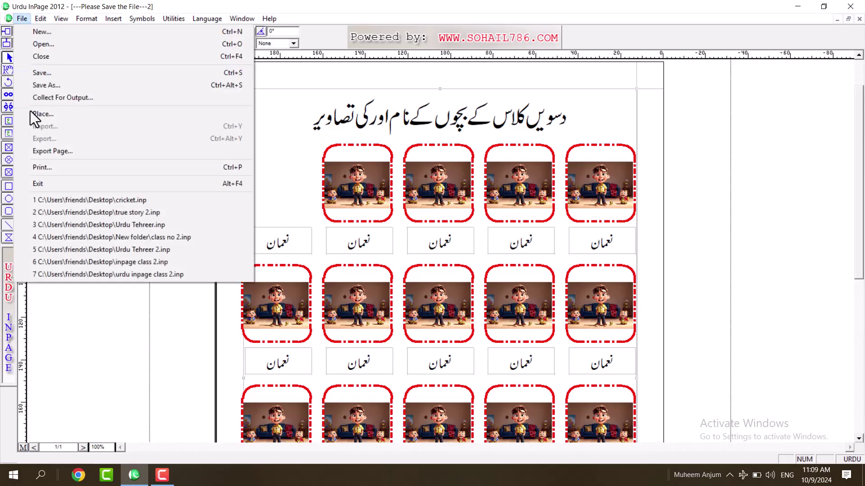
left_click(82, 202)
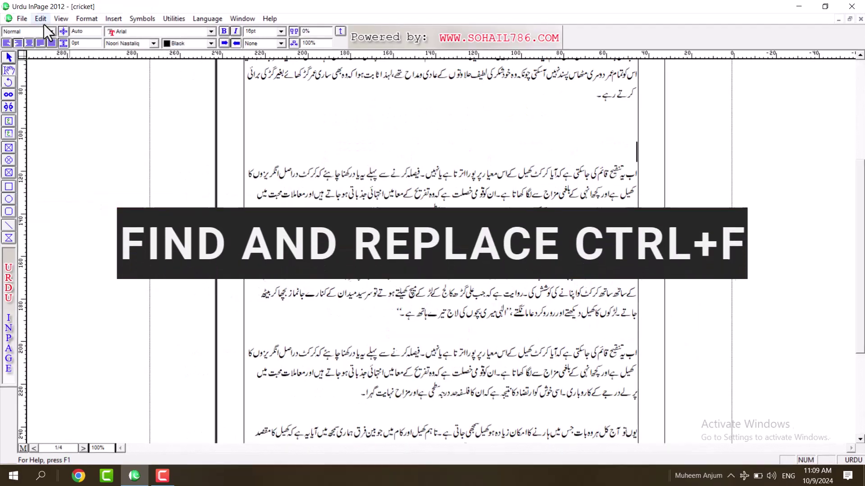
Search the cricket document for each occurrence of the word "فیصلہ" using Find and Replace.
left_click(42, 20)
left_click(79, 132)
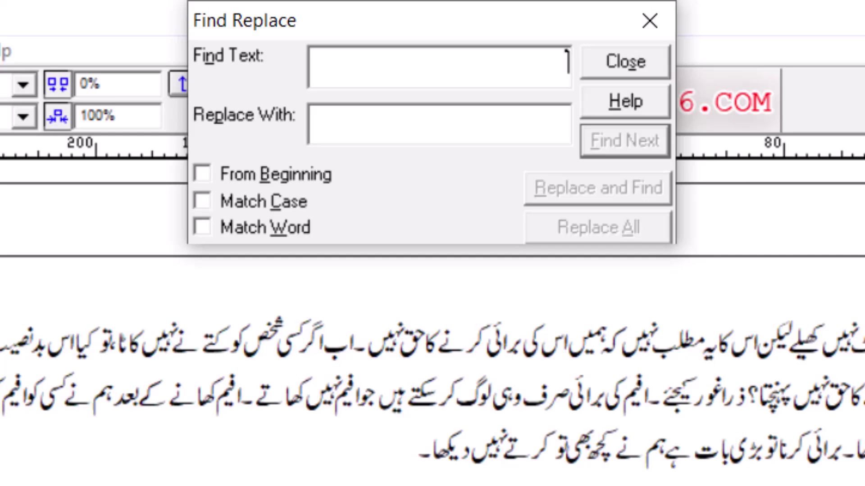
type("فیصلہ")
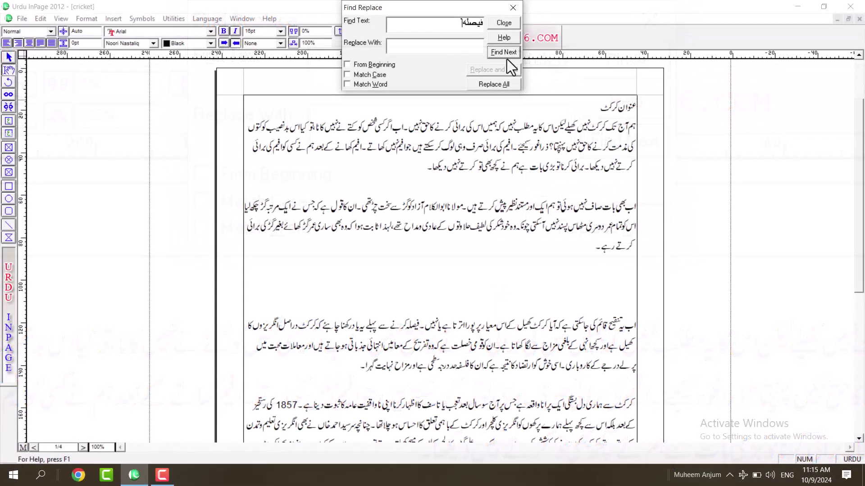
left_click(507, 56)
left_click(507, 56)
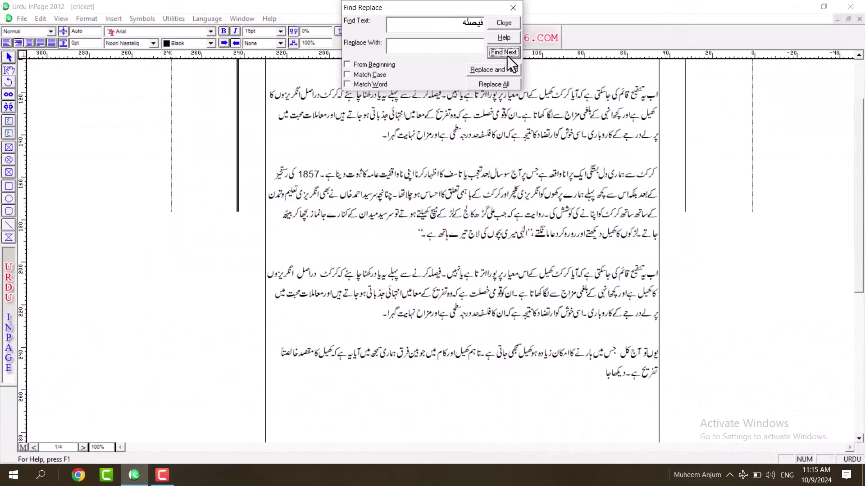
left_click(507, 56)
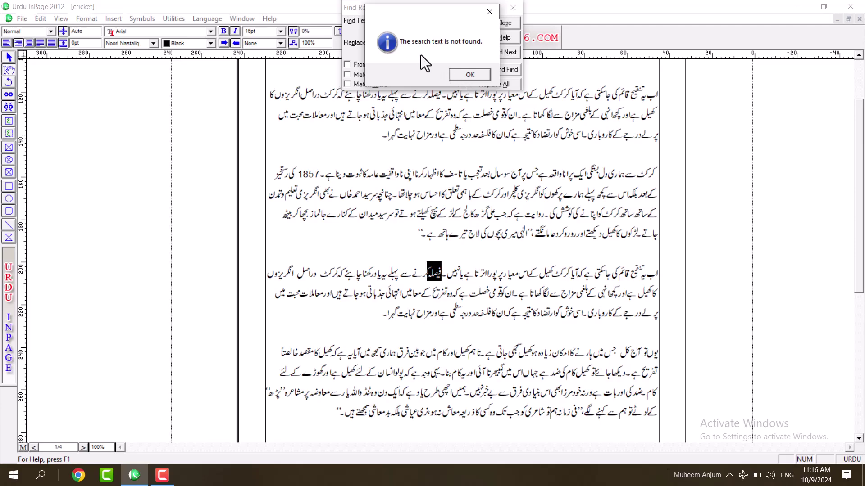
left_click(461, 79)
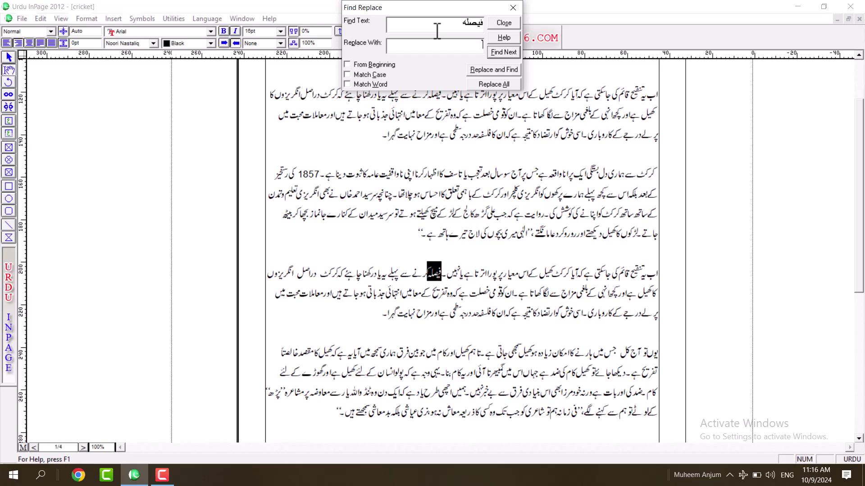
Enter "ارادہ" as the replacement for "فیصلہ", try the From Beginning and Match Case options, and leave only Match Word enabled.
type("ارادہ")
left_click(362, 66)
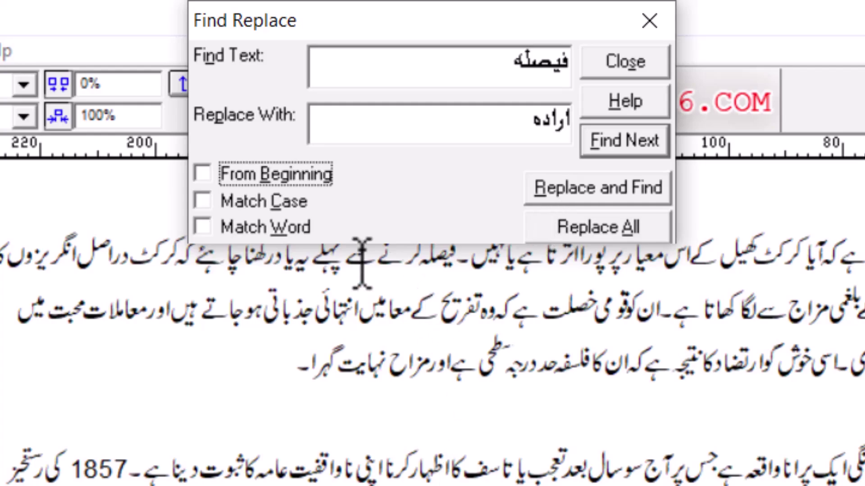
left_click(293, 175)
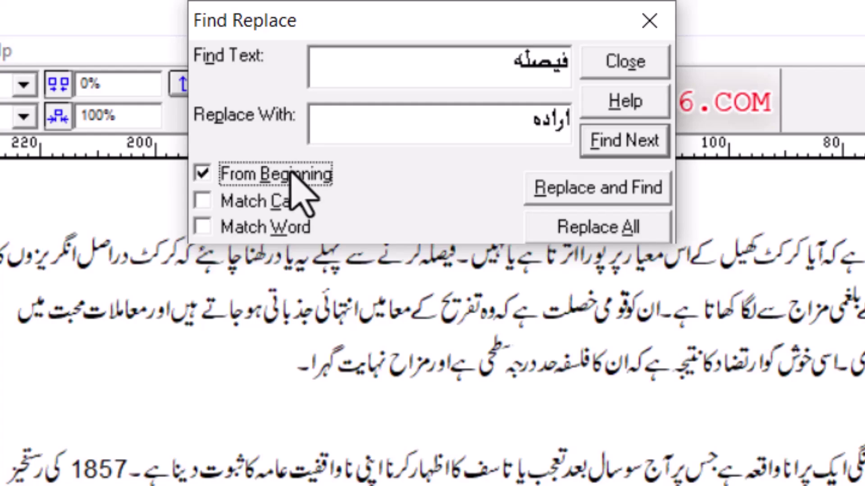
left_click(292, 175)
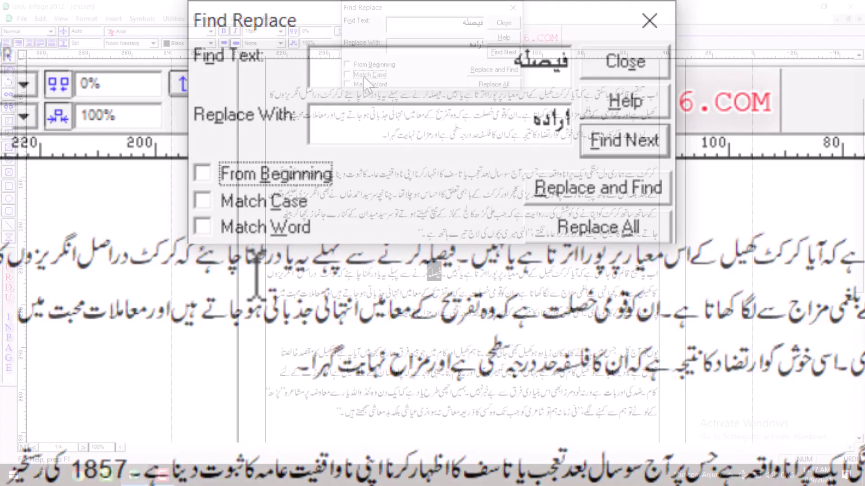
left_click(253, 203)
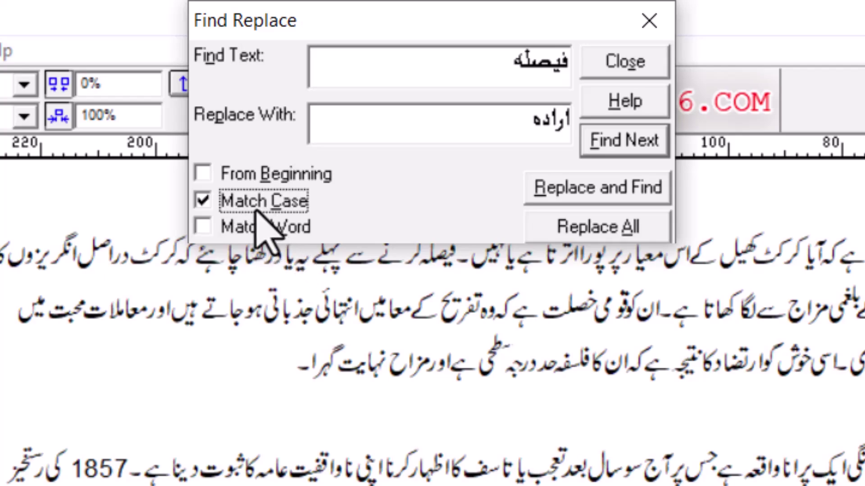
left_click(203, 227)
left_click(248, 194)
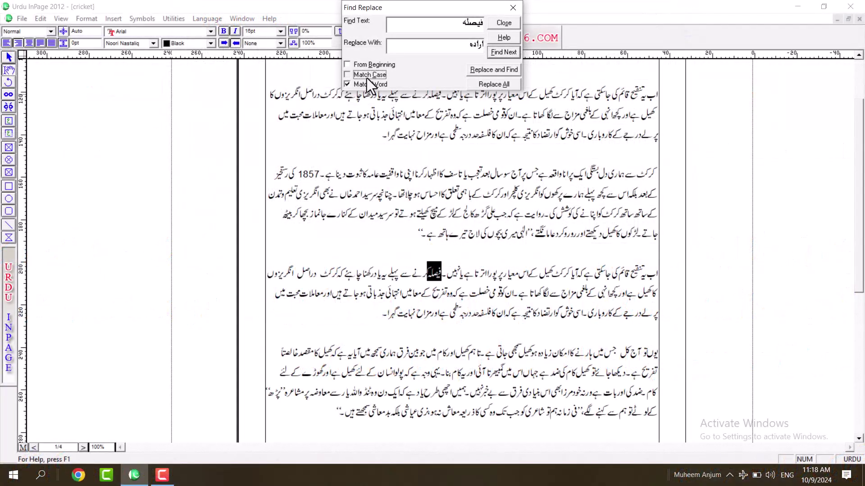
Replace "فیصلہ" with "ارادہ" using Replace and Find, searching from the beginning with Match Word enabled.
left_click(429, 25)
double_click(456, 23)
left_click(380, 64)
left_click(360, 85)
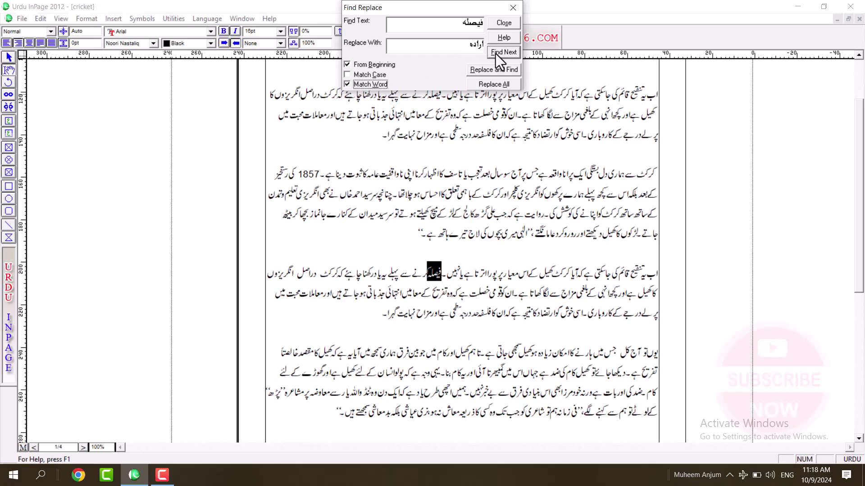
left_click(494, 71)
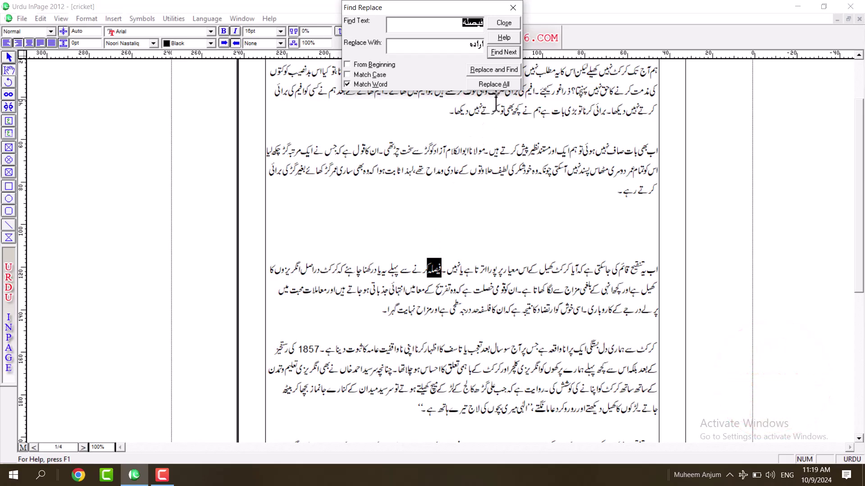
left_click(485, 68)
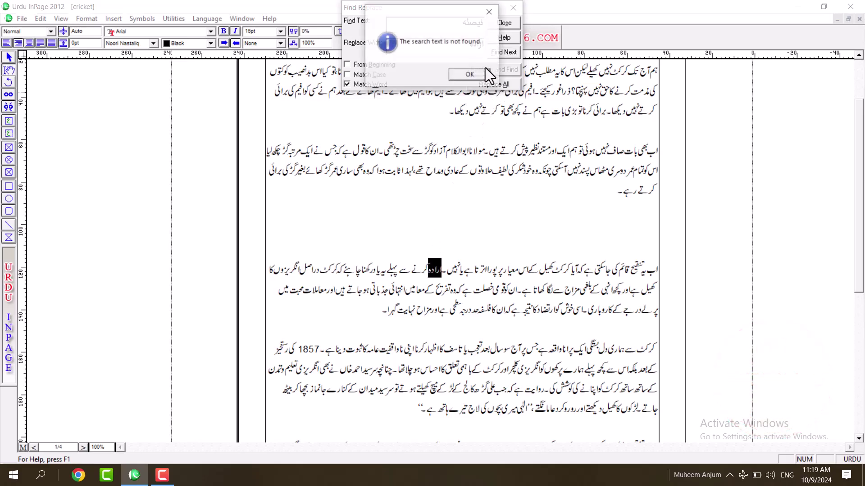
left_click(469, 73)
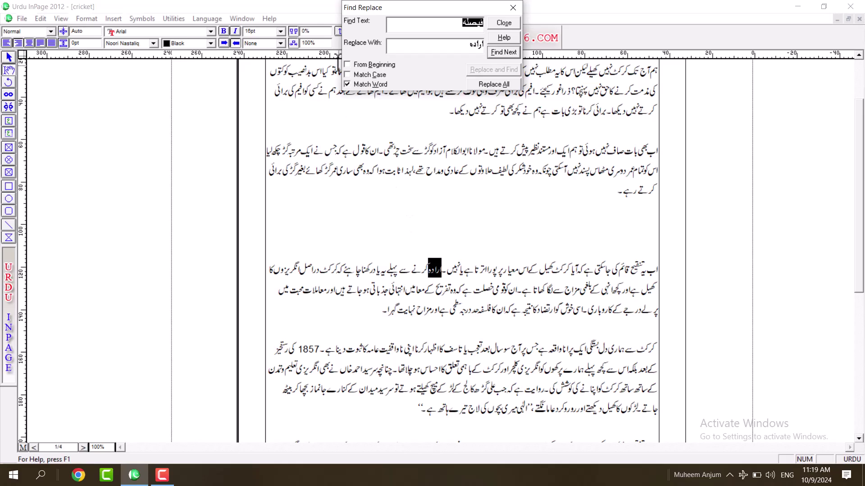
Replace all occurrences of the letter "ی" with "ا" from the beginning of the document, using Match Case instead of Match Word.
left_click(363, 83)
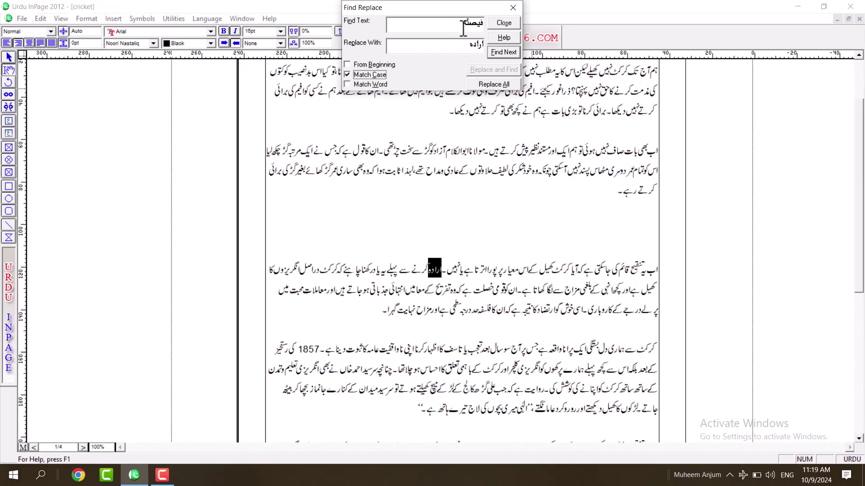
left_click_drag(482, 26, 442, 23)
type("ای")
left_click_drag(485, 46, 501, 46)
key("BackSpace")
left_click(466, 26)
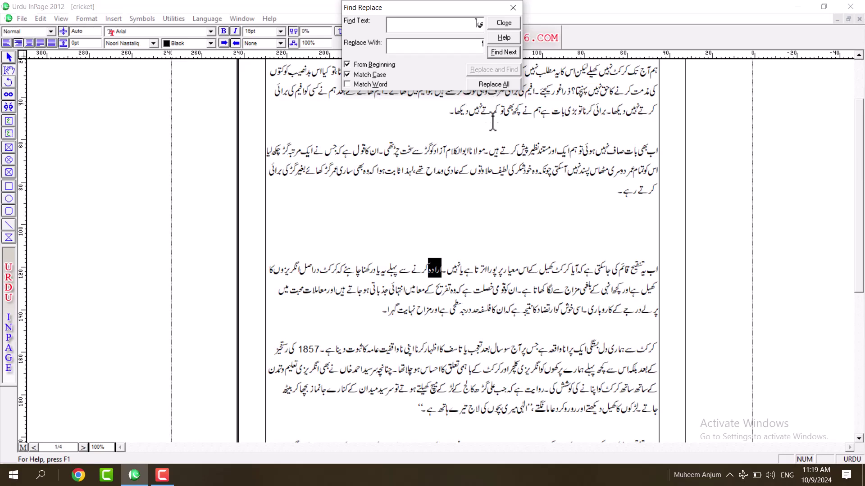
left_click(493, 85)
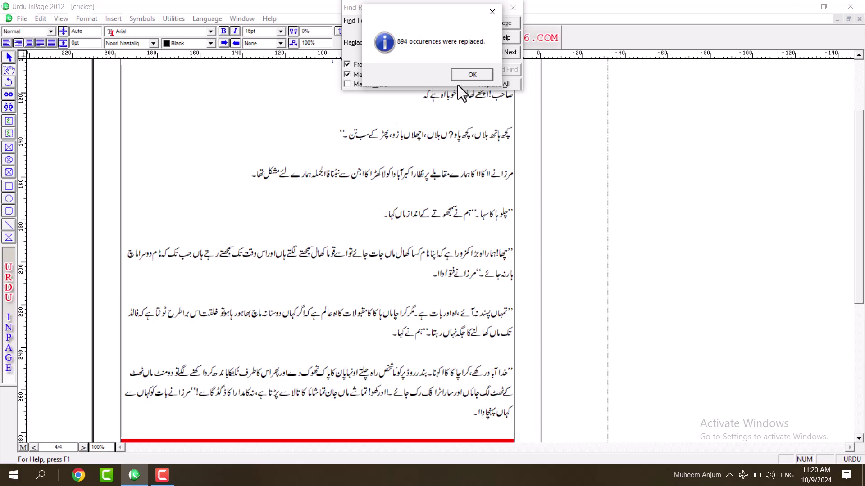
key("Return")
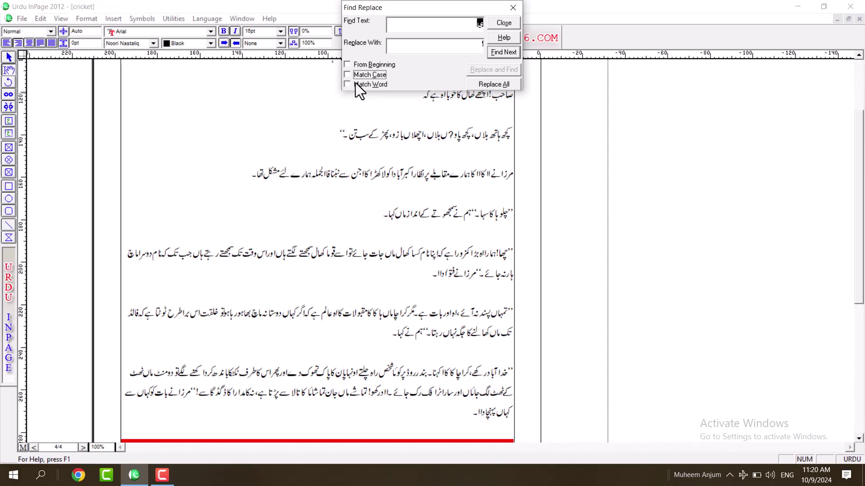
left_click_drag(359, 85, 359, 75)
left_click_drag(392, 7, 369, 34)
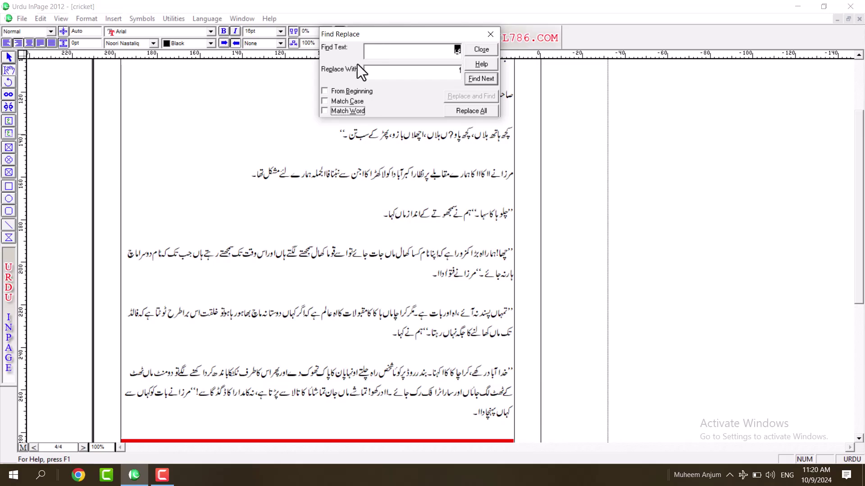
left_click(330, 91)
left_click(341, 101)
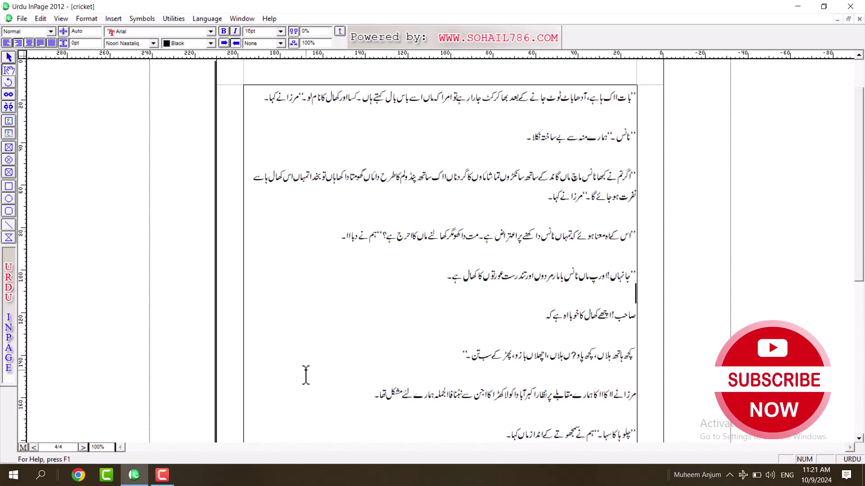
key("Up")
key("Up")
key("Up")
key("Up")
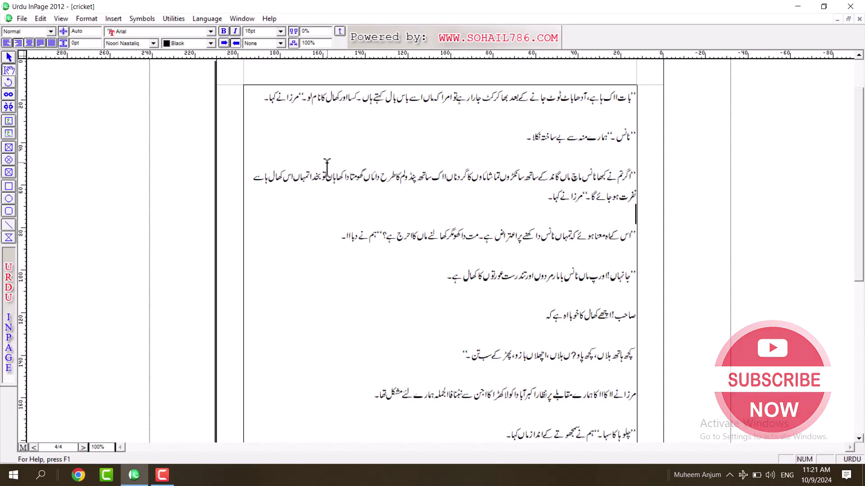
left_click(162, 478)
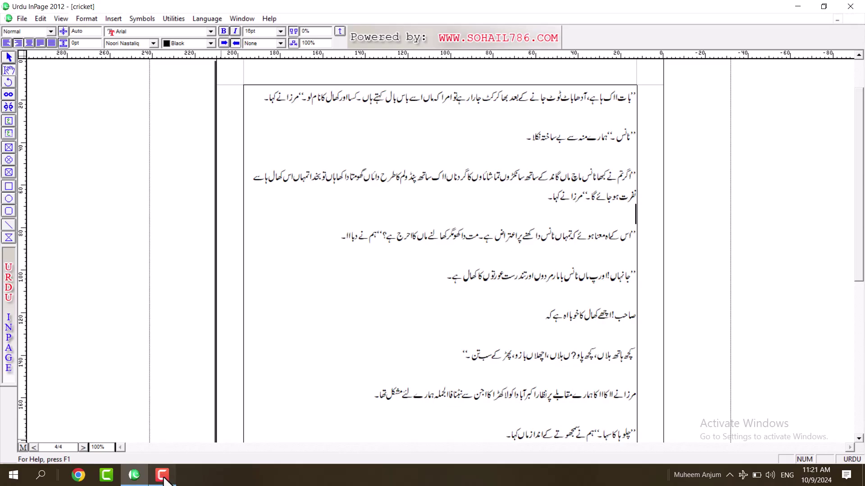